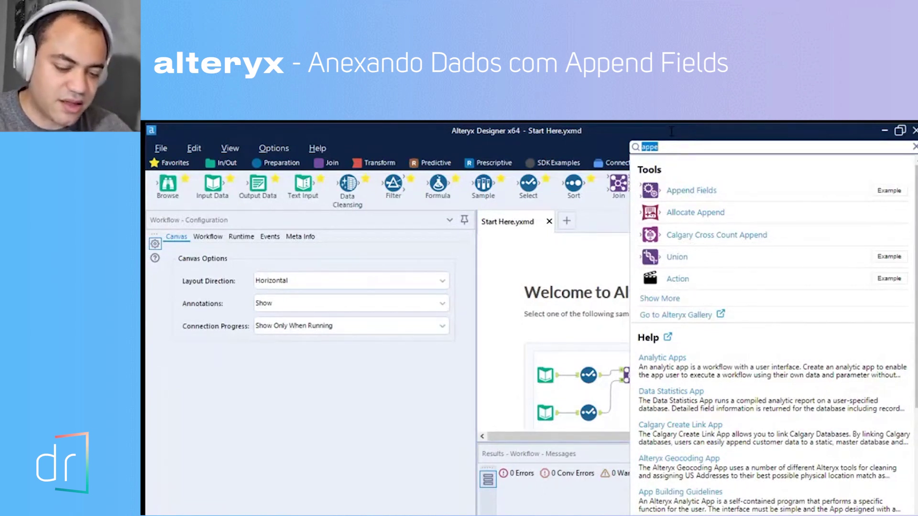
# - Search the tools for "appe", open the Append Fields example workflow and select its Simple Append tool
pyautogui.write('ap')
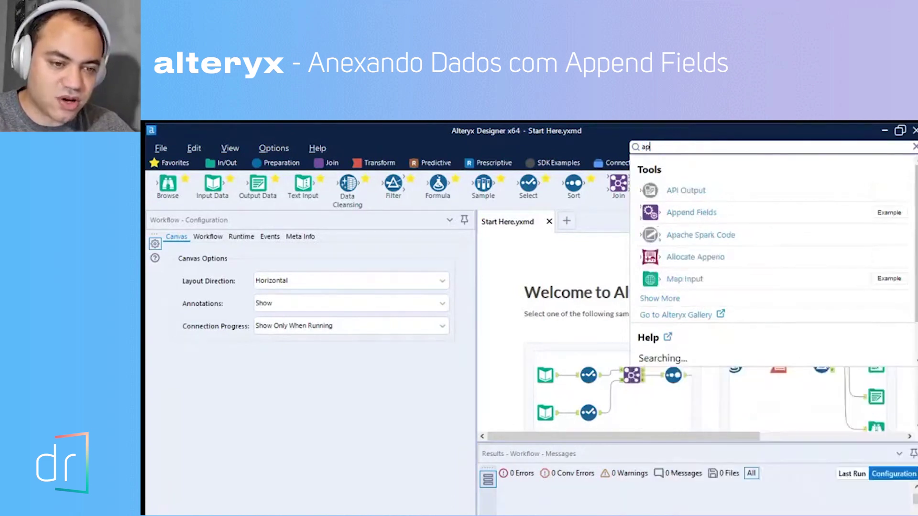
pyautogui.write('pe')
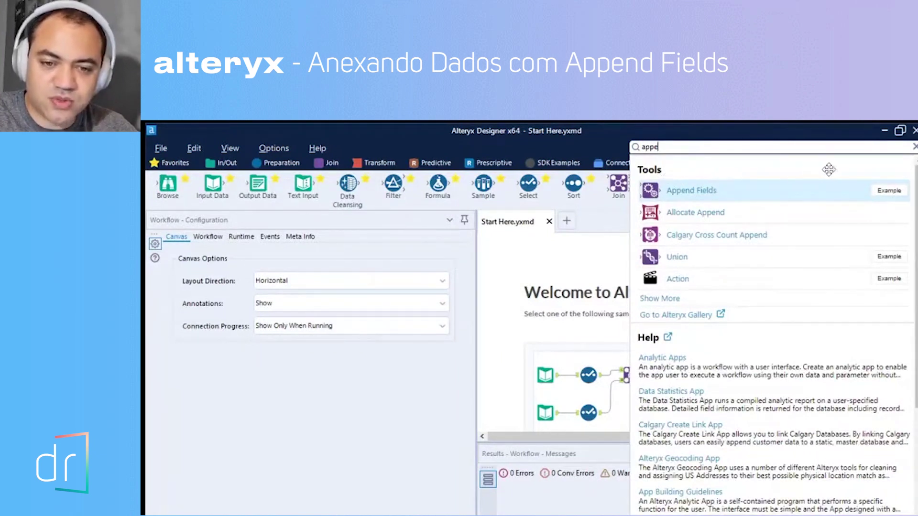
pyautogui.click(889, 190)
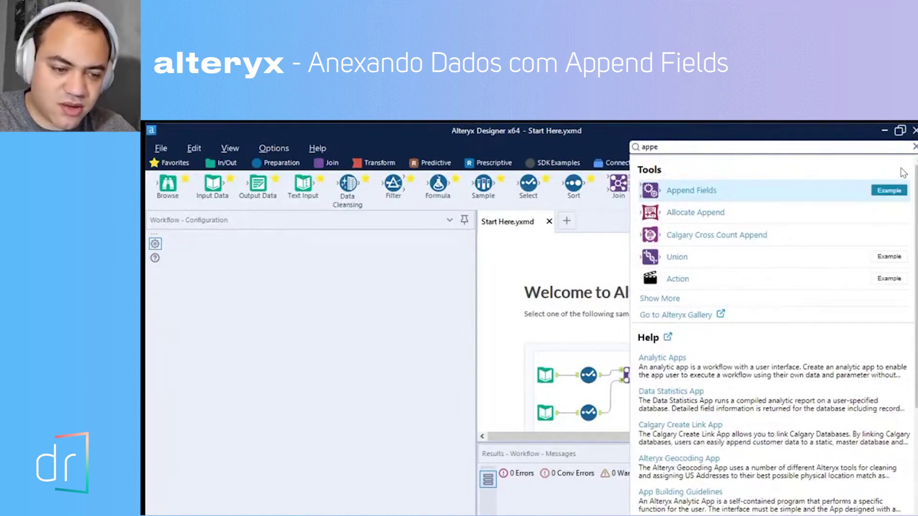
pyautogui.click(666, 364)
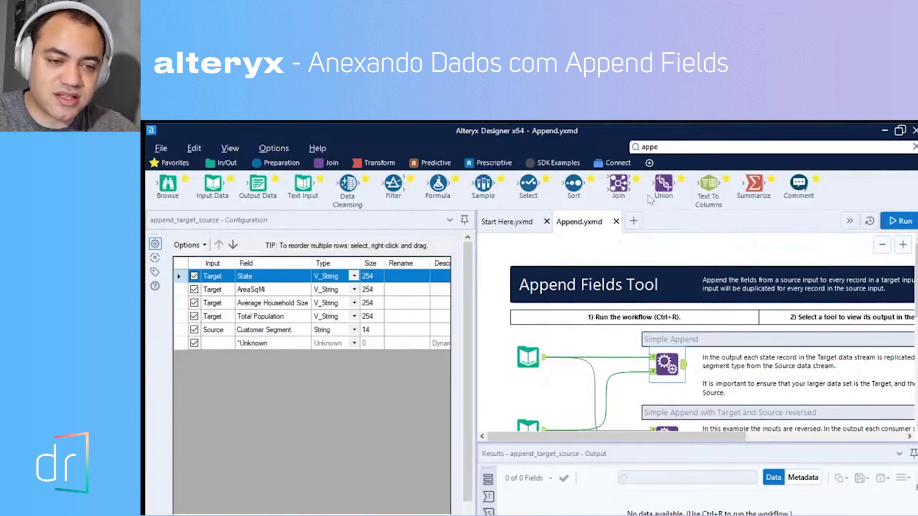
# - Compare the configurations of the Simple Append tool and the tool with Target and Source reversed
pyautogui.click(675, 130)
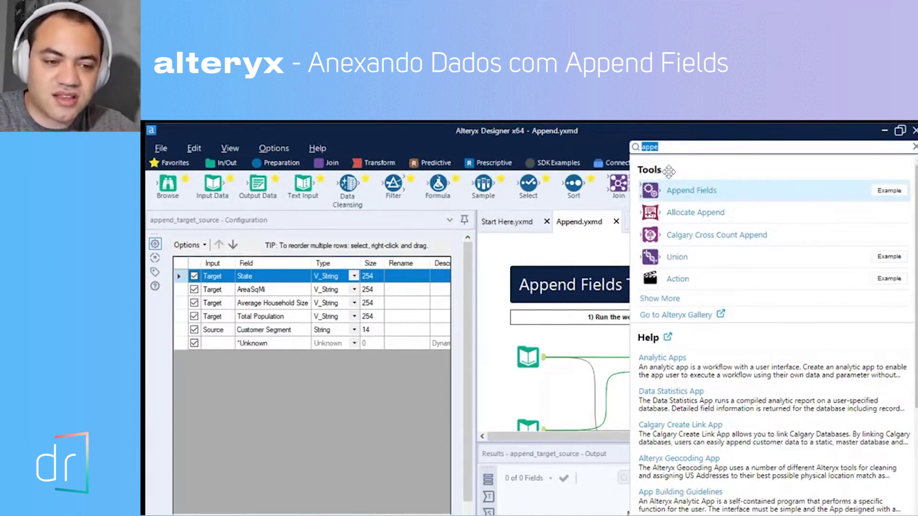
pyautogui.click(603, 324)
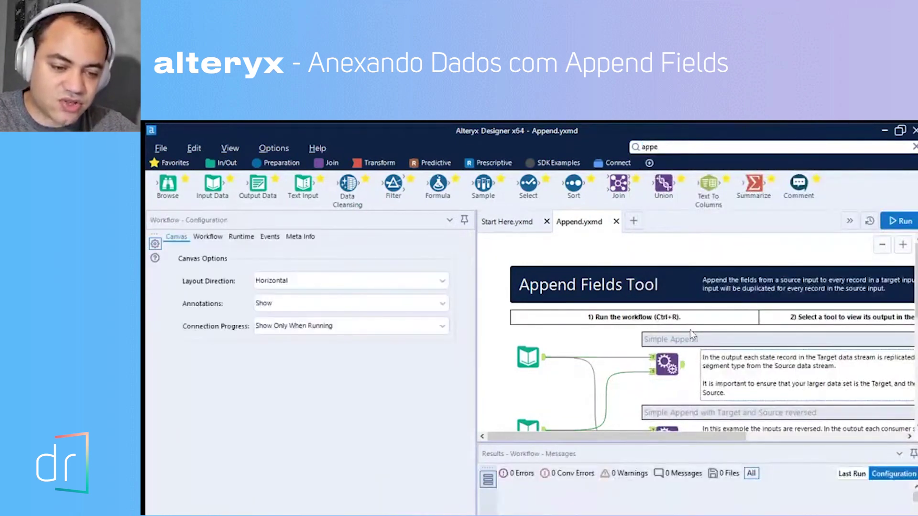
pyautogui.scroll(-2, 728, 350)
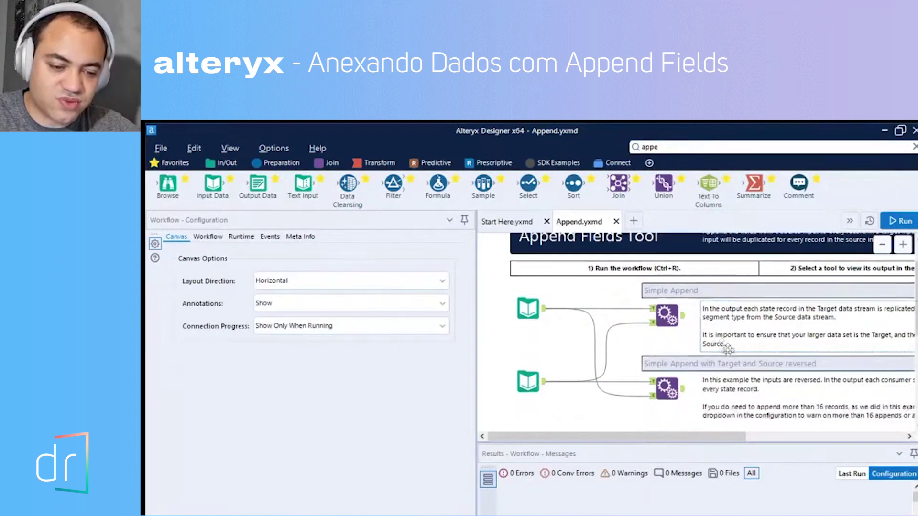
pyautogui.click(662, 306)
pyautogui.click(667, 387)
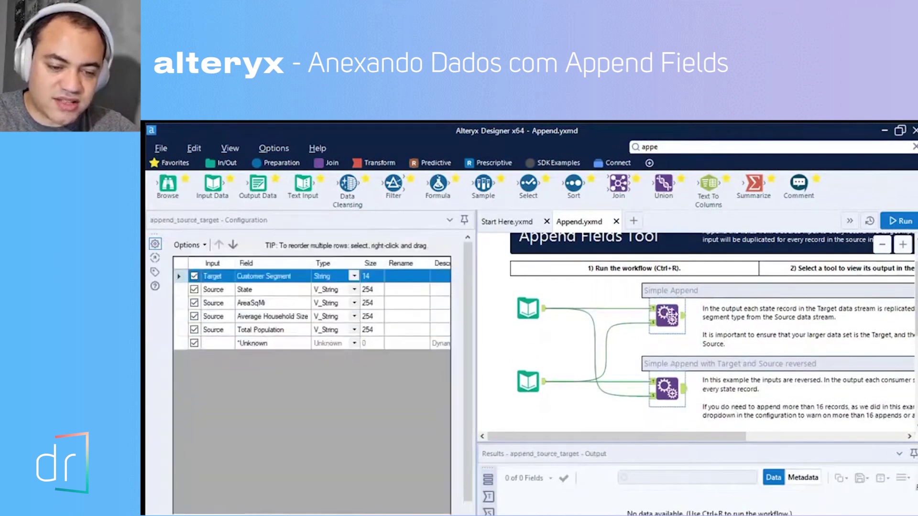
pyautogui.click(667, 314)
pyautogui.click(666, 387)
pyautogui.click(671, 308)
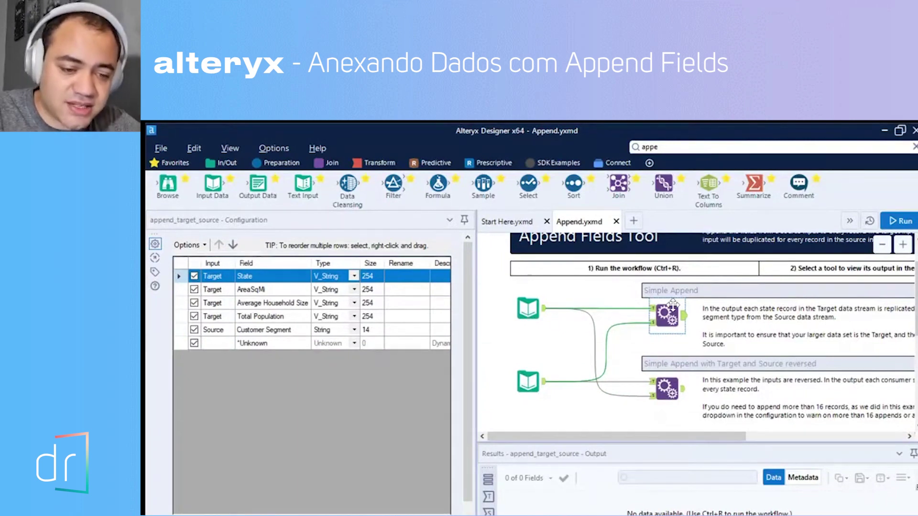
# - Run the workflow and inspect the Simple Append tool's Target and Source input records in an enlarged results area
pyautogui.click(651, 307)
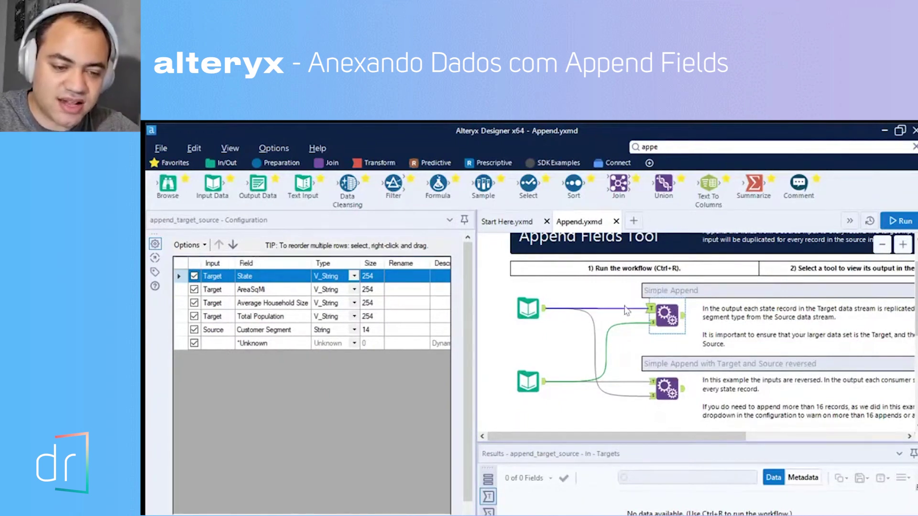
pyautogui.click(650, 323)
pyautogui.click(646, 307)
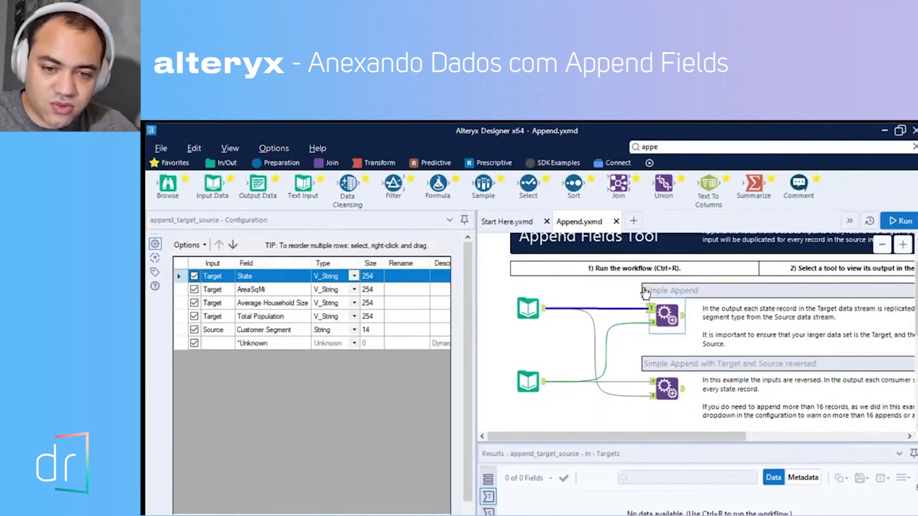
pyautogui.click(901, 216)
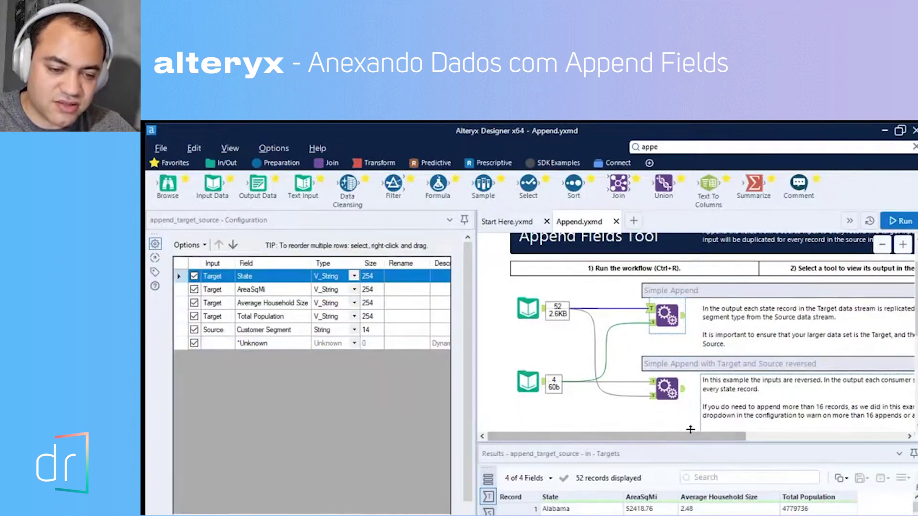
pyautogui.moveTo(690, 429); pyautogui.dragTo(683, 343)
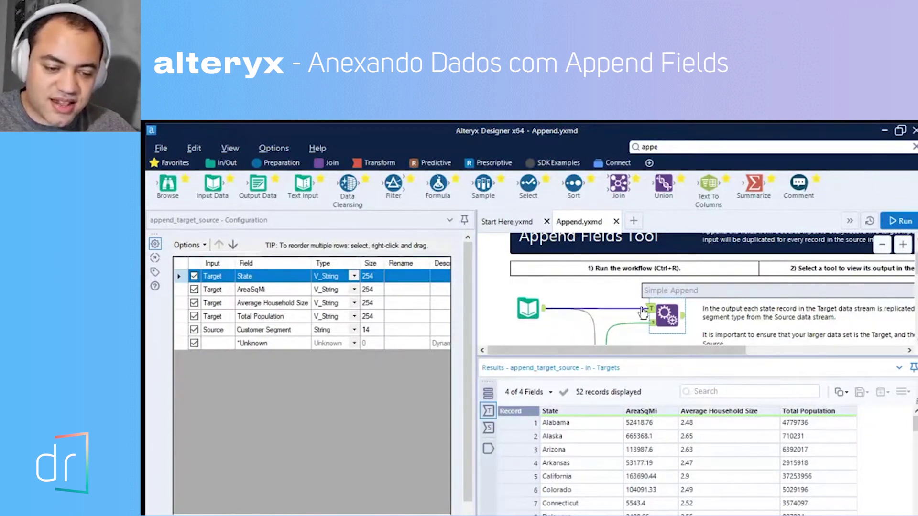
pyautogui.click(651, 323)
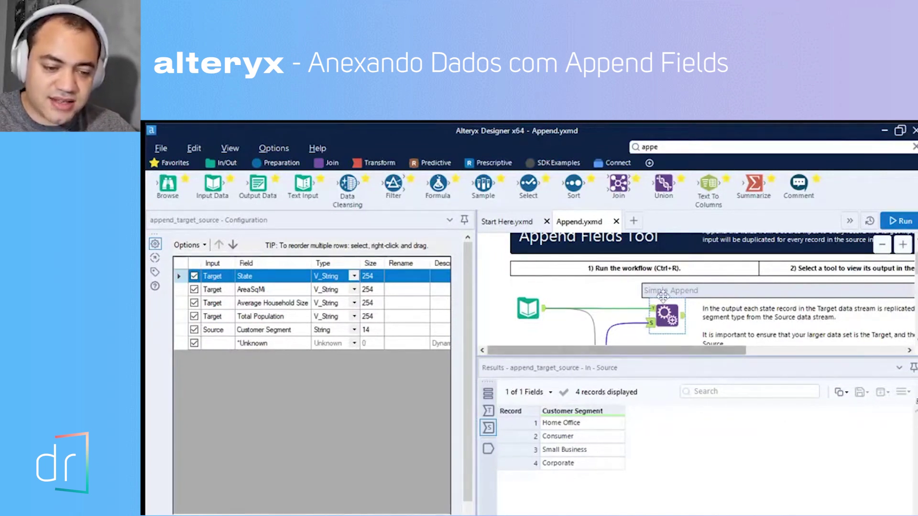
pyautogui.click(651, 308)
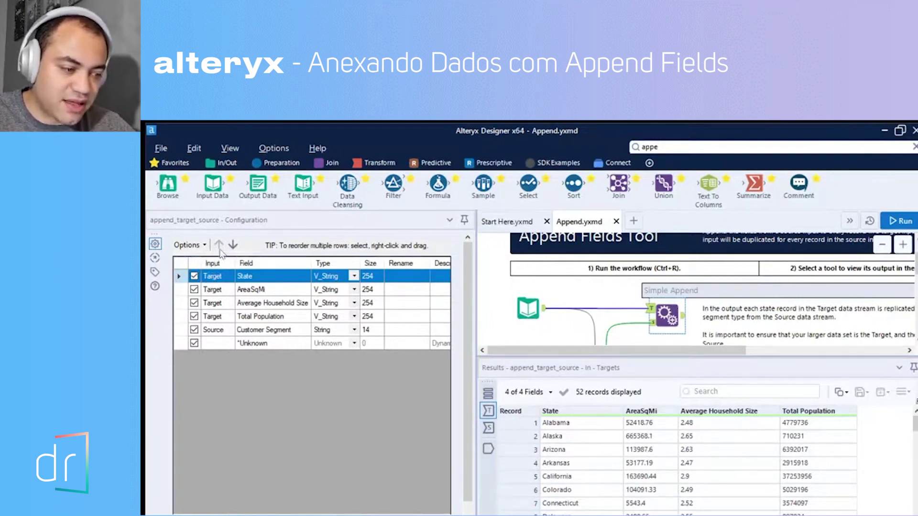
# - Exclude State, AreaSqMi, Average Household Size and Total Population from the Simple Append tool, and include them again
pyautogui.scroll(-1, 195, 309)
pyautogui.click(196, 306)
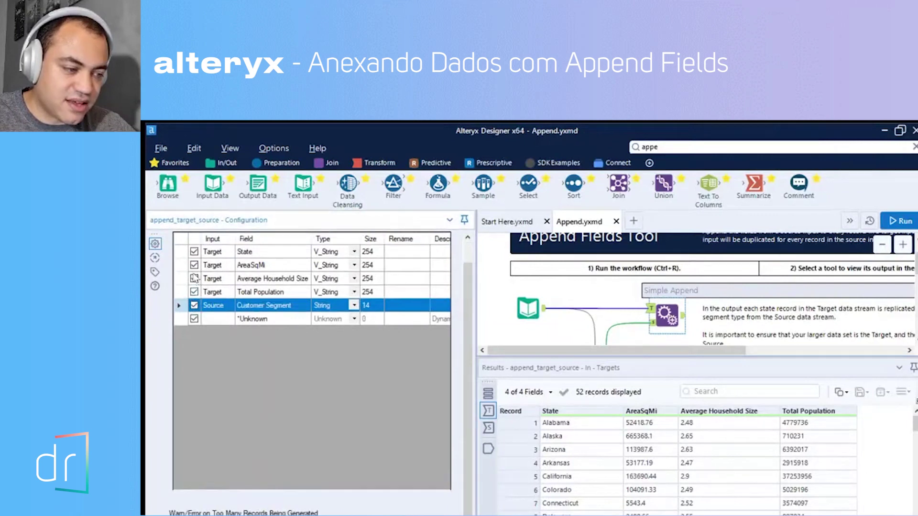
pyautogui.click(194, 291)
pyautogui.click(194, 278)
pyautogui.click(194, 264)
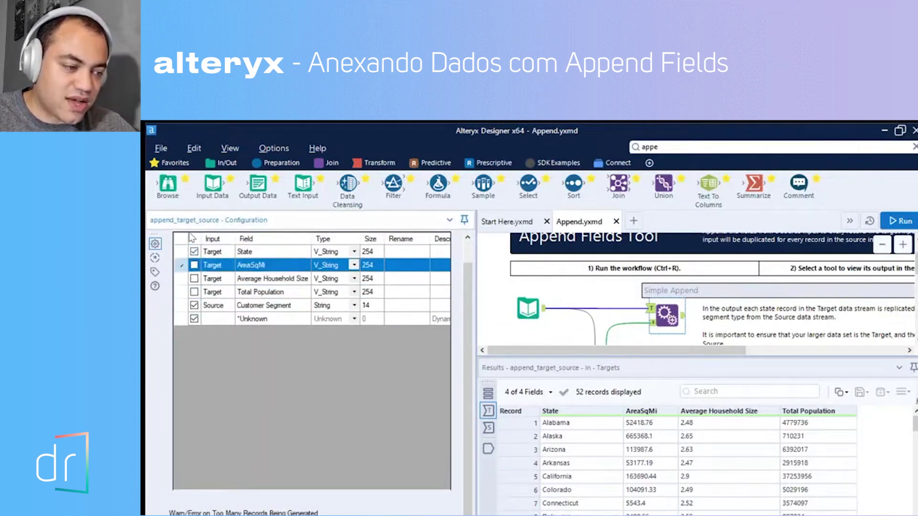
pyautogui.click(194, 251)
pyautogui.click(194, 265)
pyautogui.click(194, 278)
pyautogui.click(194, 291)
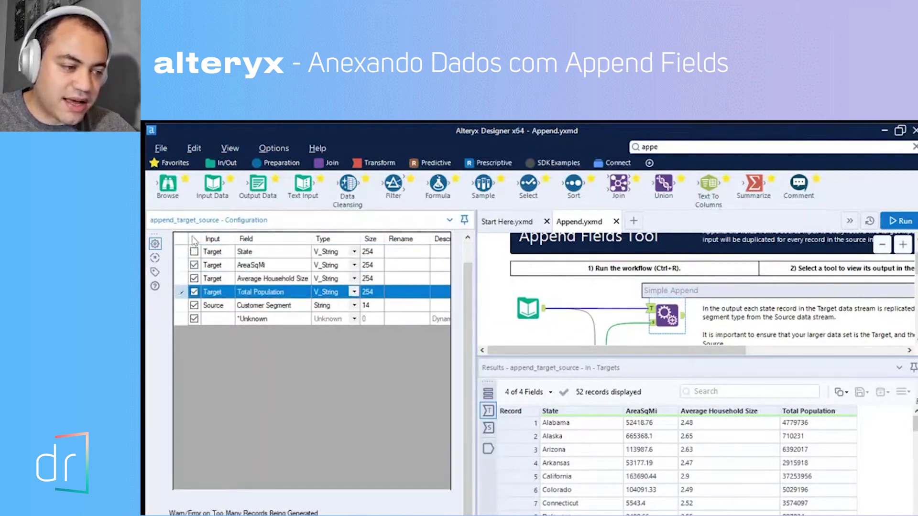
pyautogui.click(194, 251)
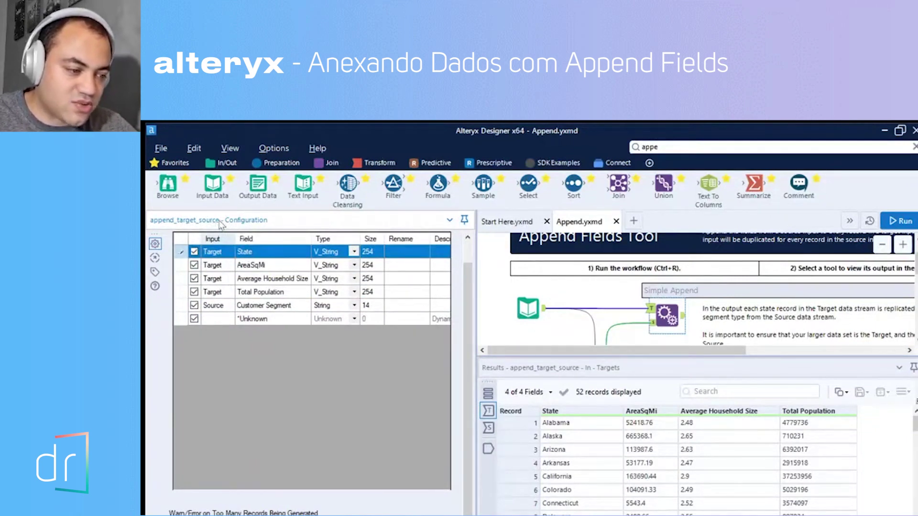
# - Review which fields of the Simple Append tool come from the Target and which from the Source
pyautogui.click(246, 262)
pyautogui.press('Down')
pyautogui.press('Down')
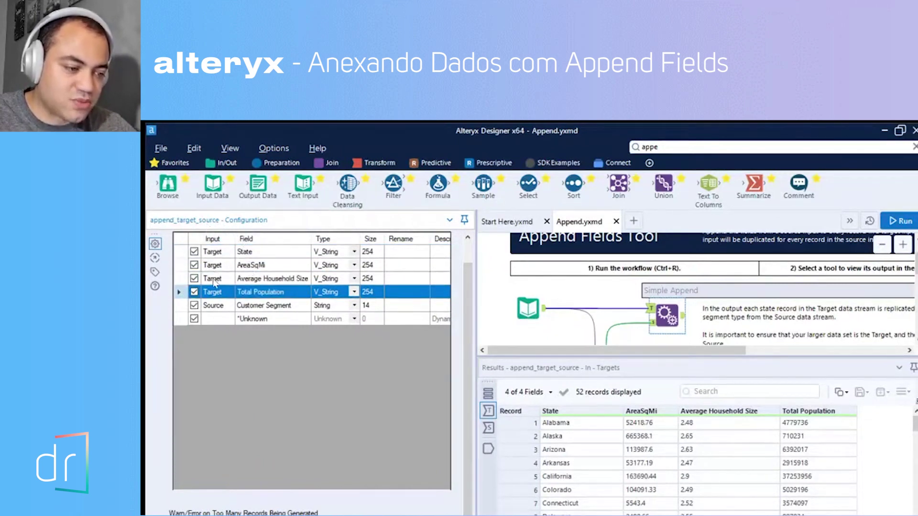
pyautogui.press('Down')
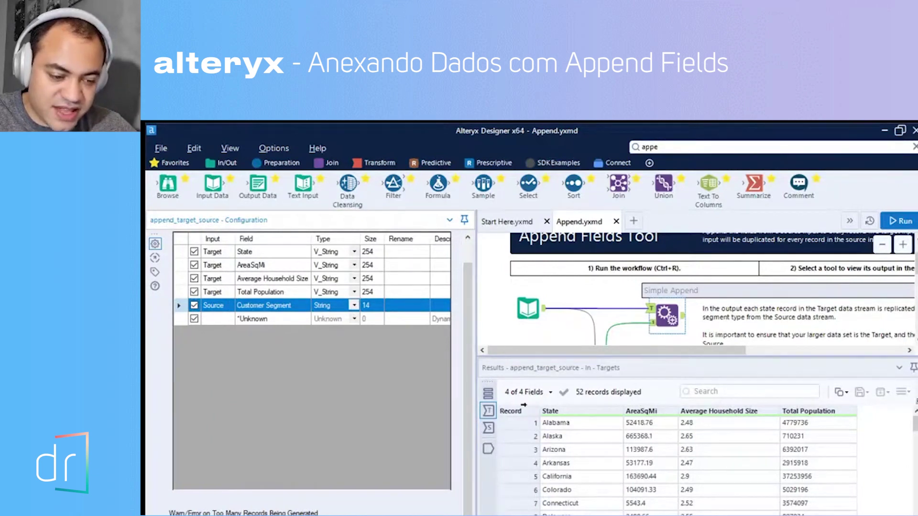
# - Display the Simple Append tool's output and examine the Customer Segment values appended to the Alabama records
pyautogui.click(486, 447)
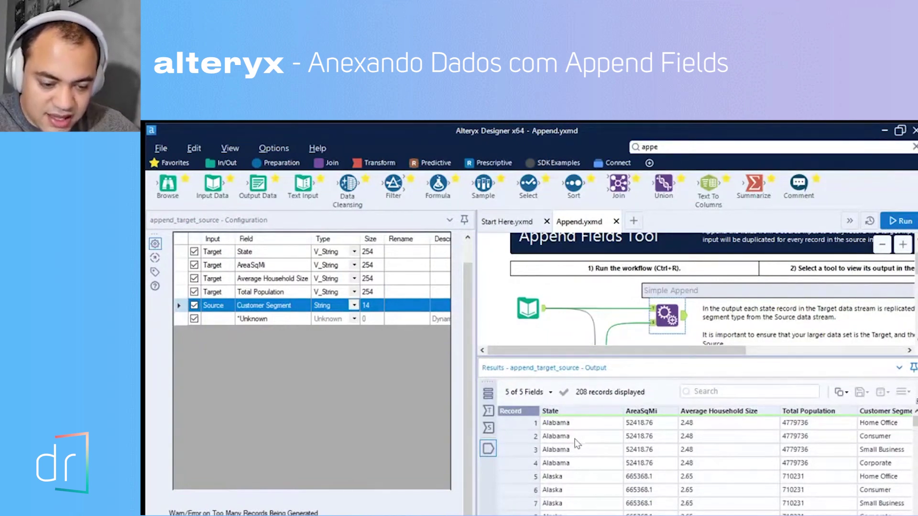
pyautogui.moveTo(631, 511); pyautogui.dragTo(695, 512)
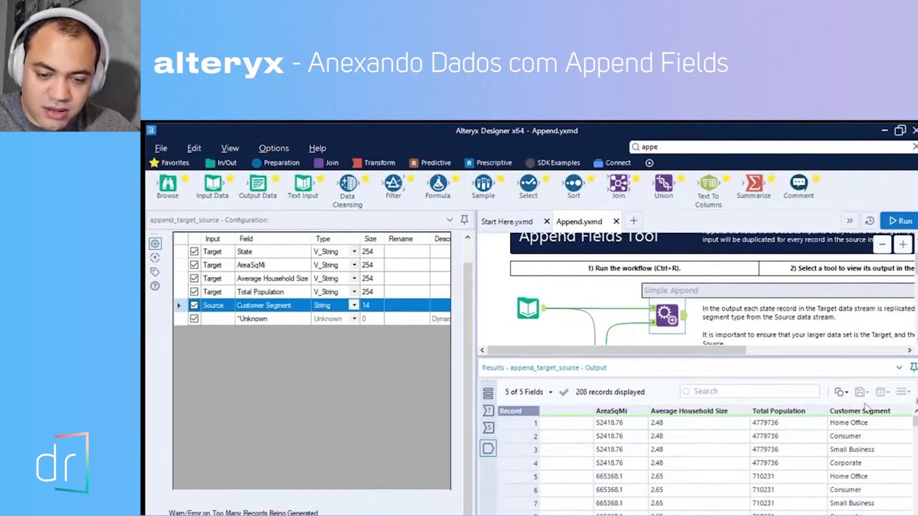
pyautogui.click(869, 433)
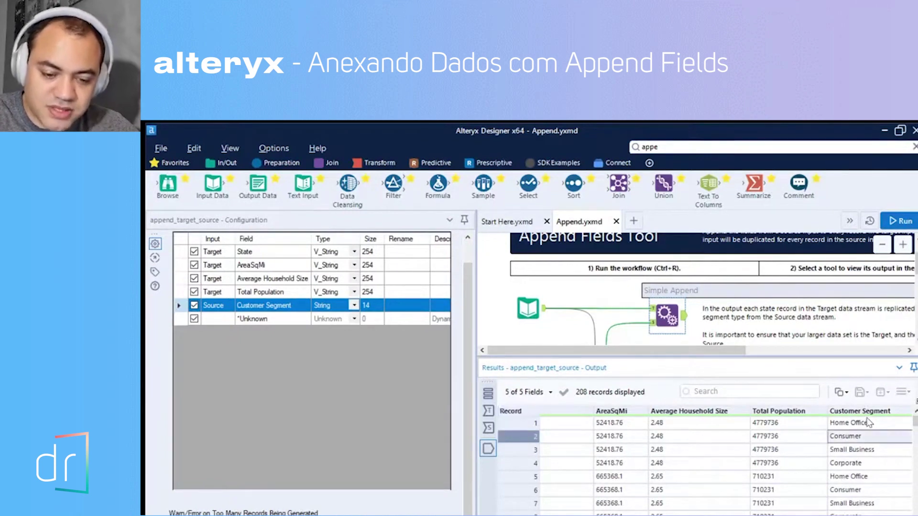
pyautogui.press('Down')
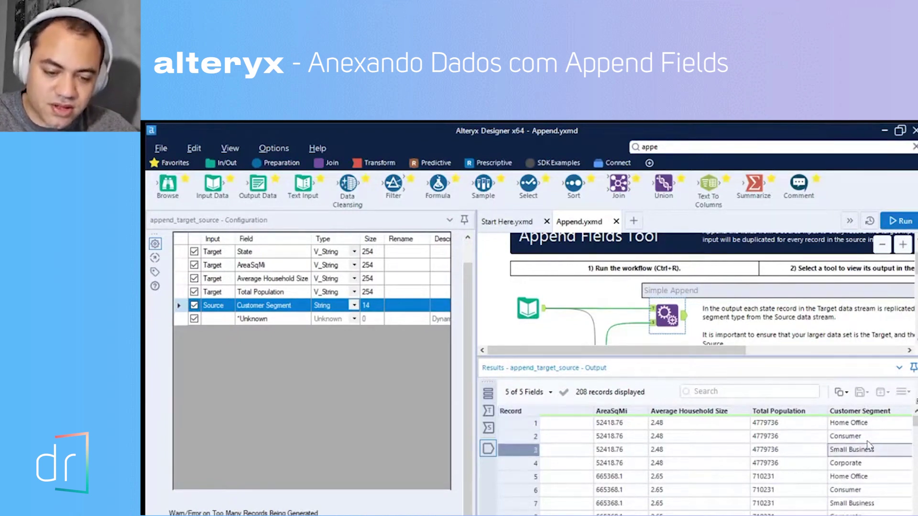
pyautogui.press('Down')
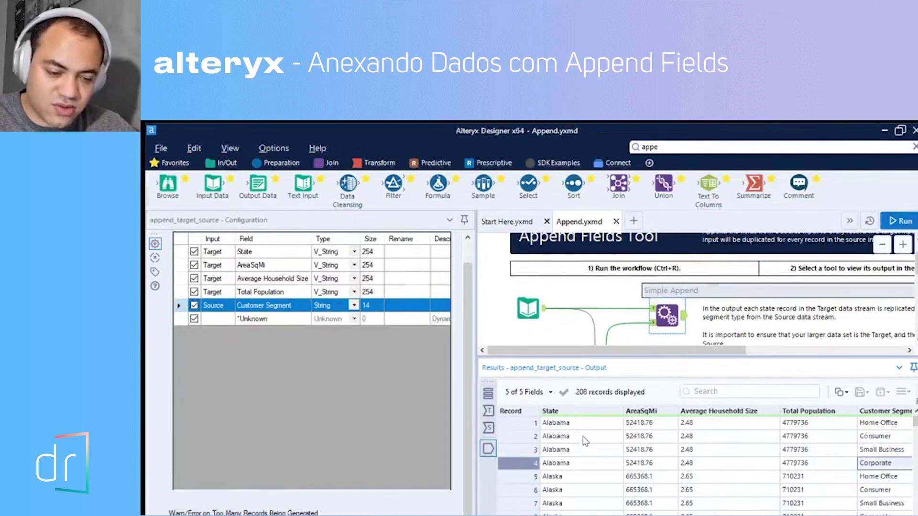
# - Browse the output records from Alaska through California to examine how each state is repeated per customer segment
pyautogui.scroll(-2, 586, 441)
pyautogui.scroll(-1, 585, 440)
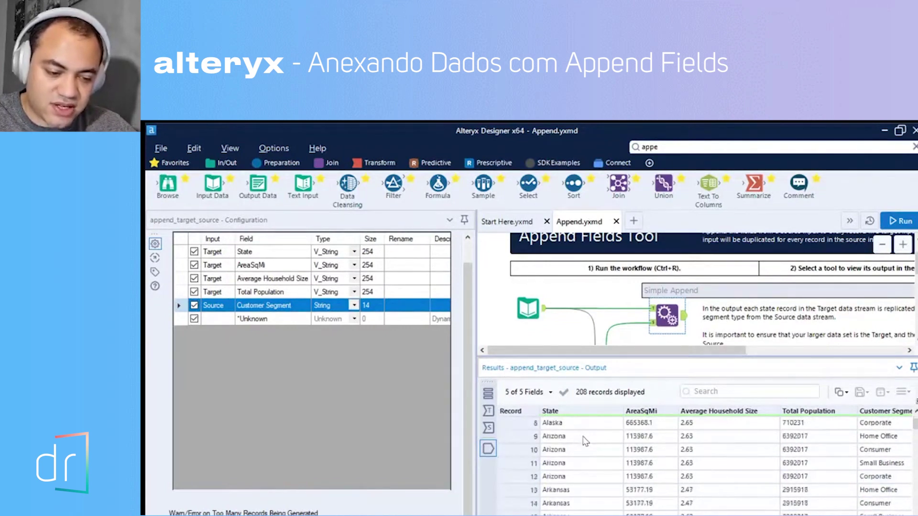
pyautogui.click(587, 449)
pyautogui.press('Down')
pyautogui.press('Down')
pyautogui.press('Down')
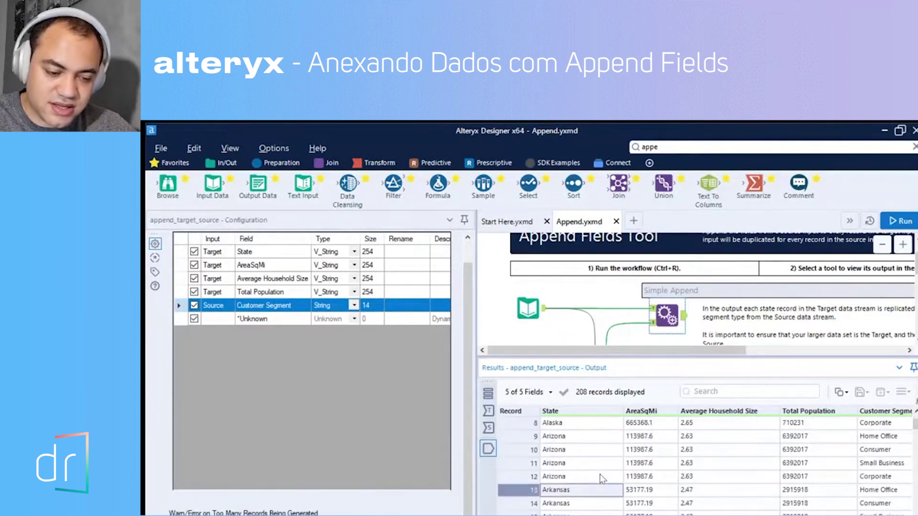
pyautogui.press('Down')
pyautogui.press('Down')
pyautogui.press('Down')
pyautogui.press('Down')
pyautogui.press('Down')
pyautogui.press('Down')
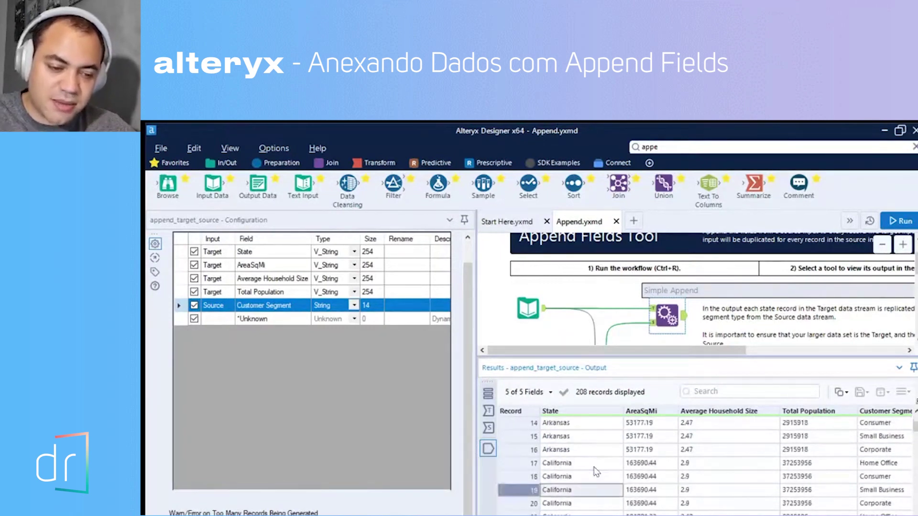
pyautogui.scroll(5, 596, 448)
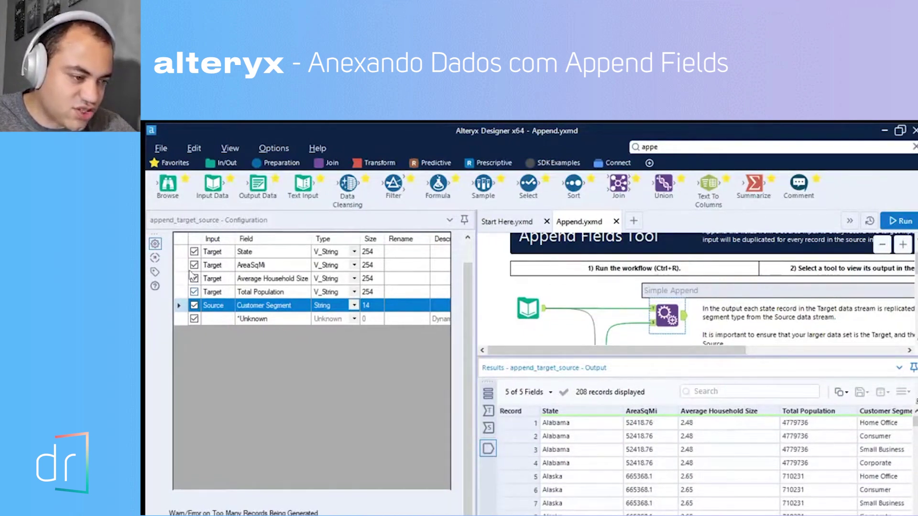
# - Exclude Total Population, Average Household Size and AreaSqMi from the Simple Append tool and rerun the workflow
pyautogui.click(194, 291)
pyautogui.click(193, 279)
pyautogui.click(194, 265)
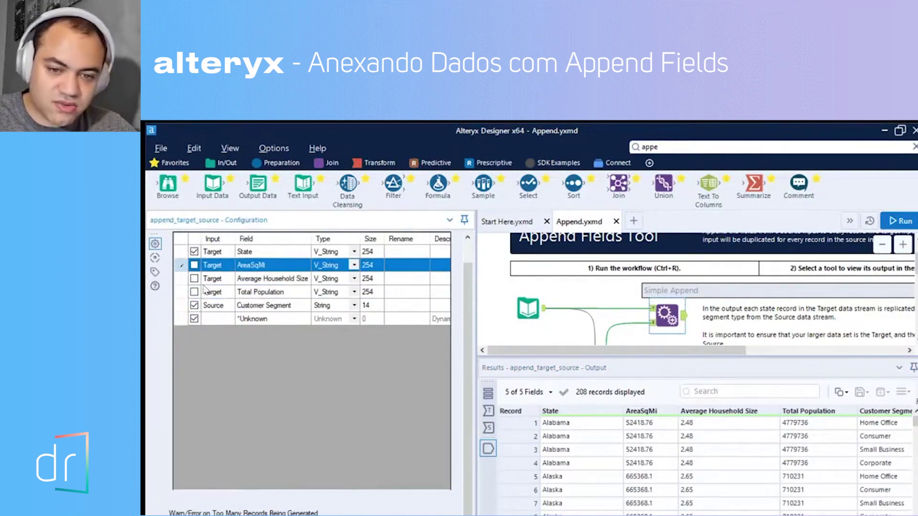
pyautogui.click(897, 220)
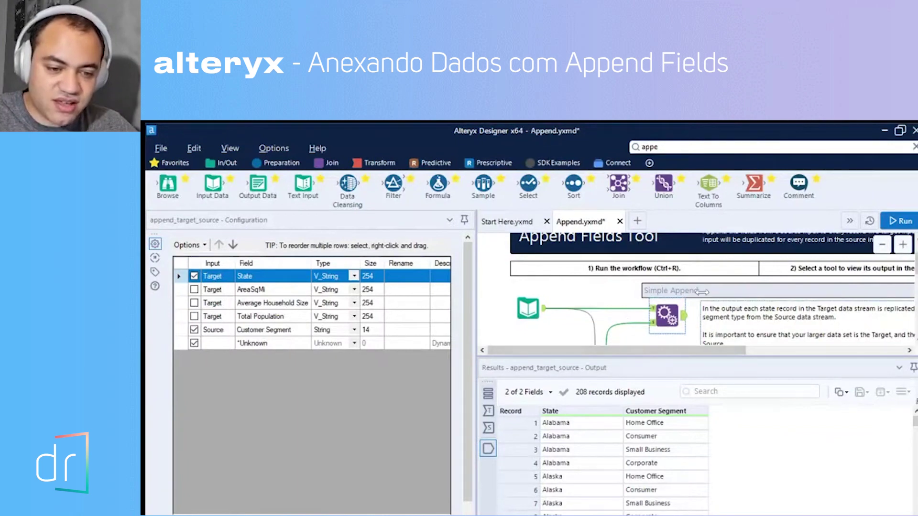
# - Inspect the output and the Target input records of the append tool with Target and Source reversed
pyautogui.scroll(-3, 688, 297)
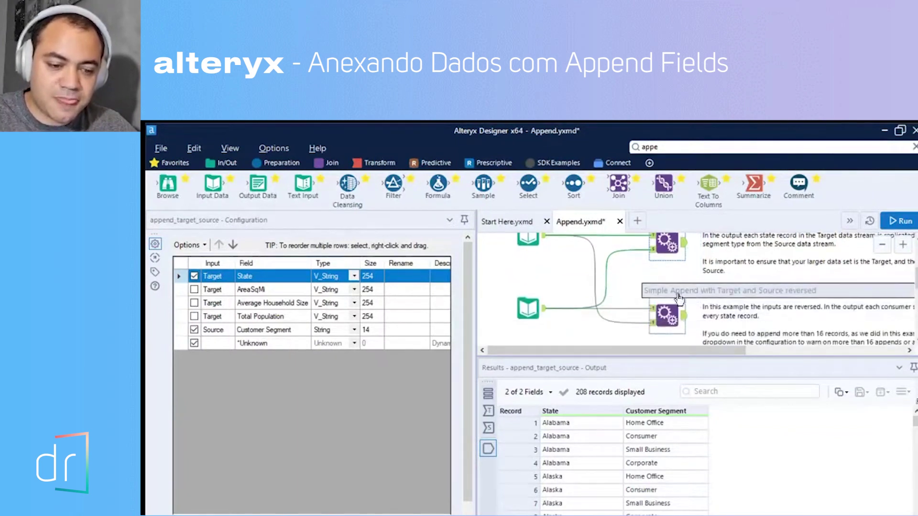
pyautogui.click(669, 310)
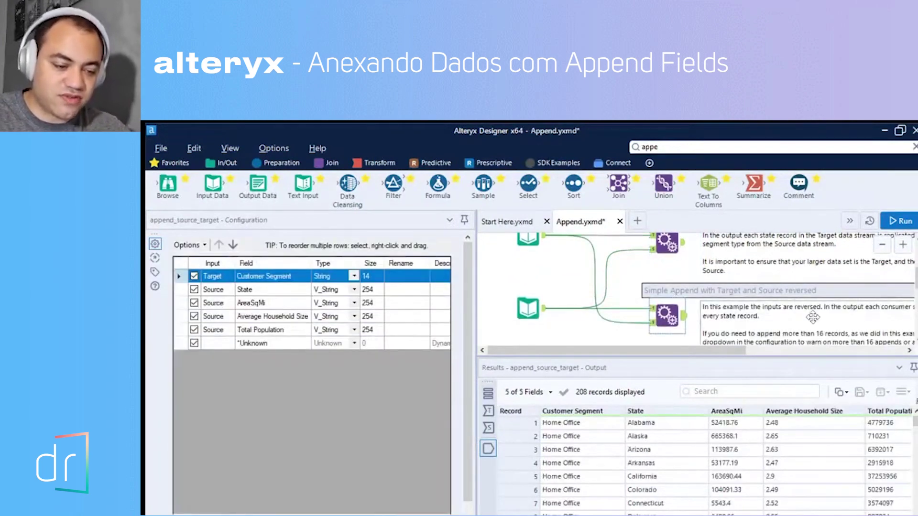
pyautogui.click(621, 309)
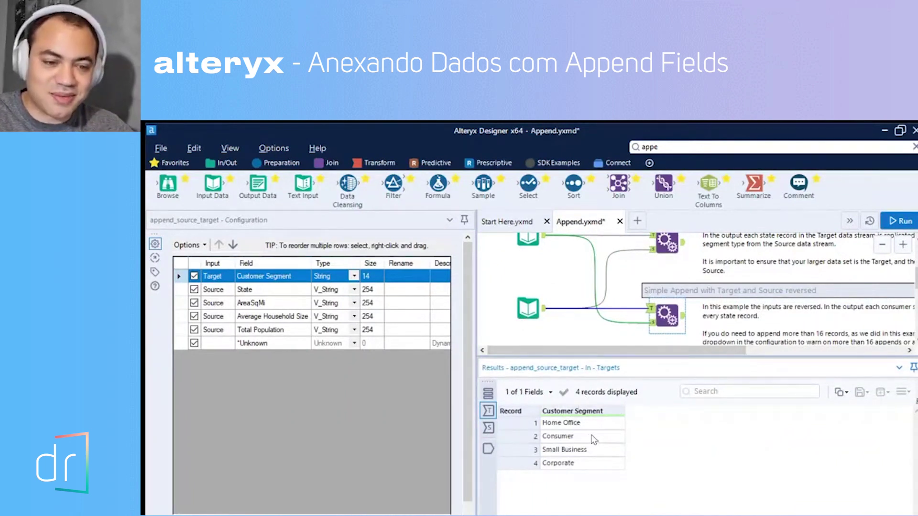
# - Compare the Source and Target input records of the append tool with Target and Source reversed
pyautogui.click(649, 315)
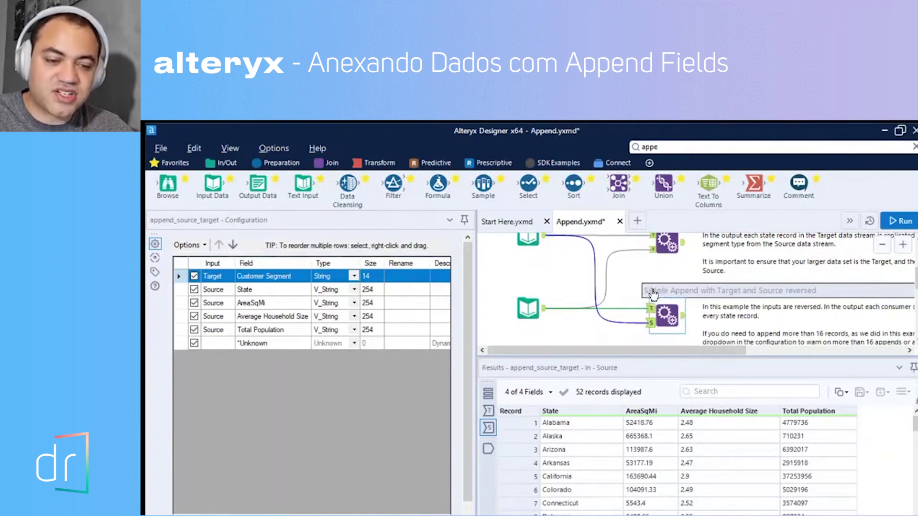
pyautogui.click(650, 308)
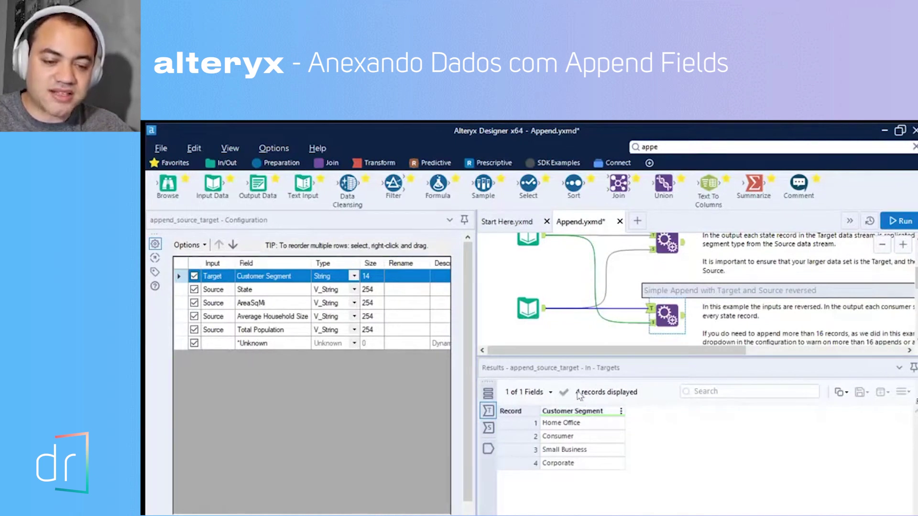
pyautogui.click(651, 322)
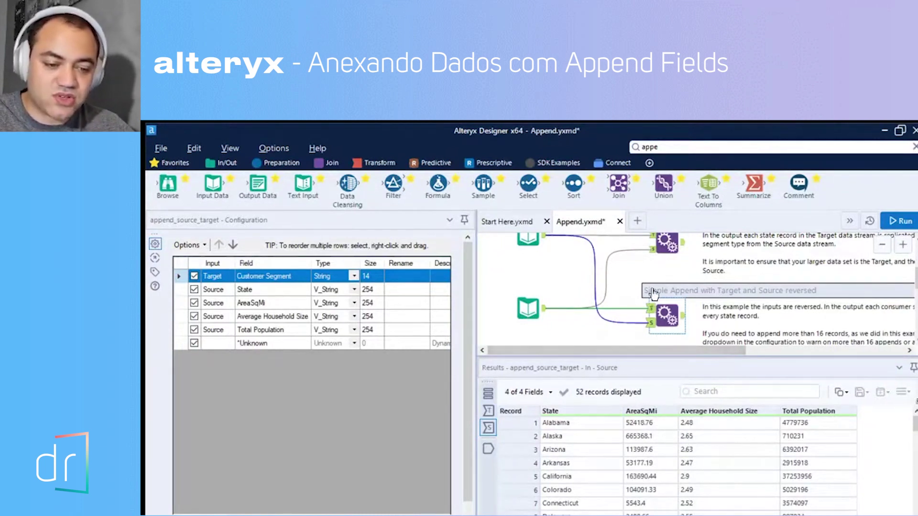
pyautogui.click(651, 307)
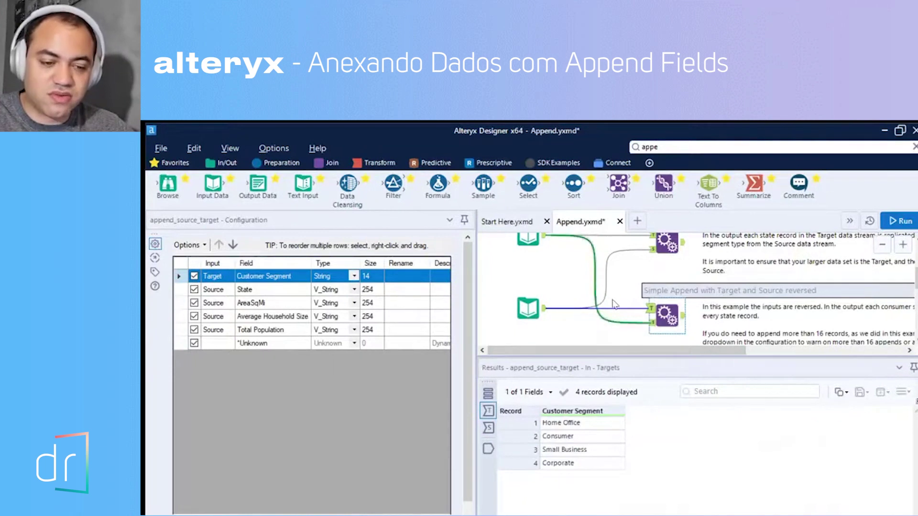
pyautogui.click(648, 320)
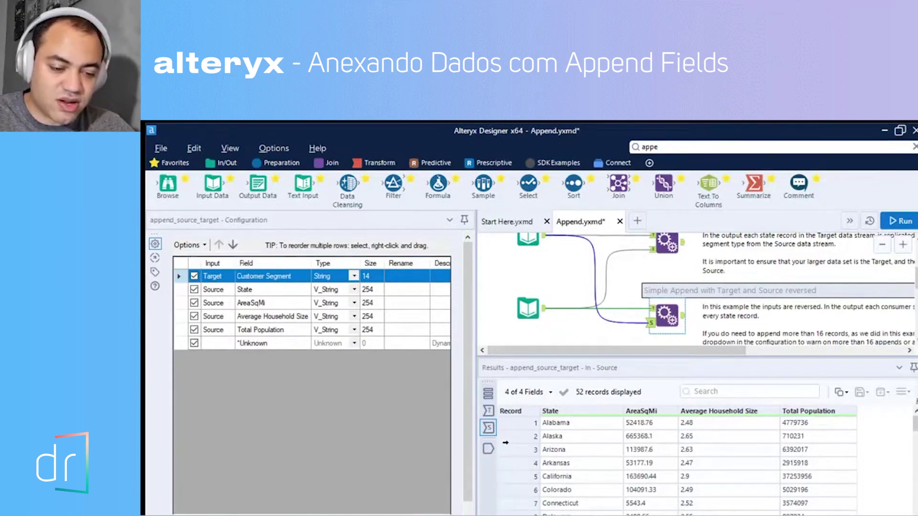
# - Display the reversed append tool's output and examine its columns from Customer Segment through Total Population
pyautogui.click(488, 448)
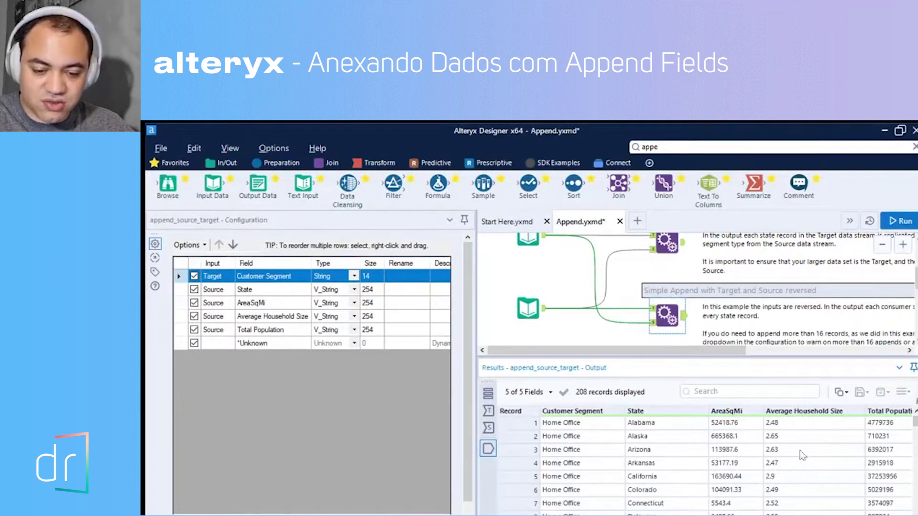
pyautogui.hscroll(2, 821, 512)
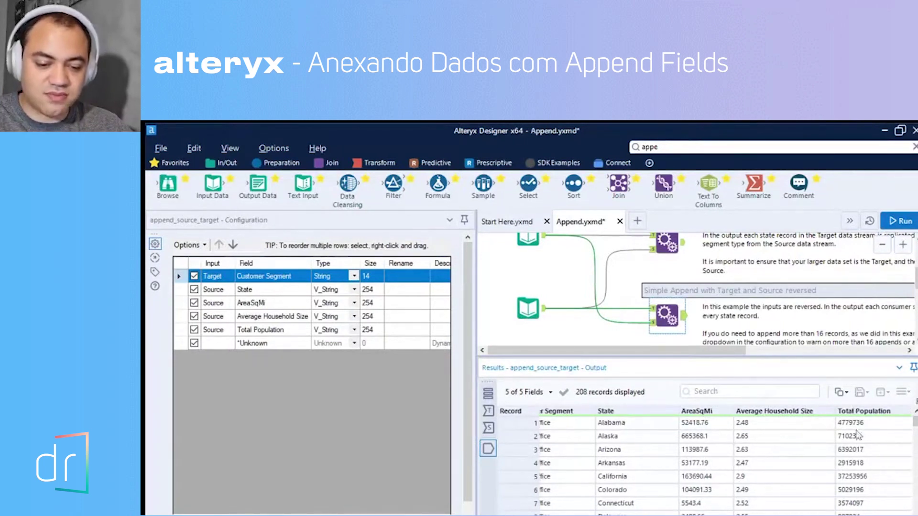
pyautogui.moveTo(803, 512); pyautogui.dragTo(752, 514)
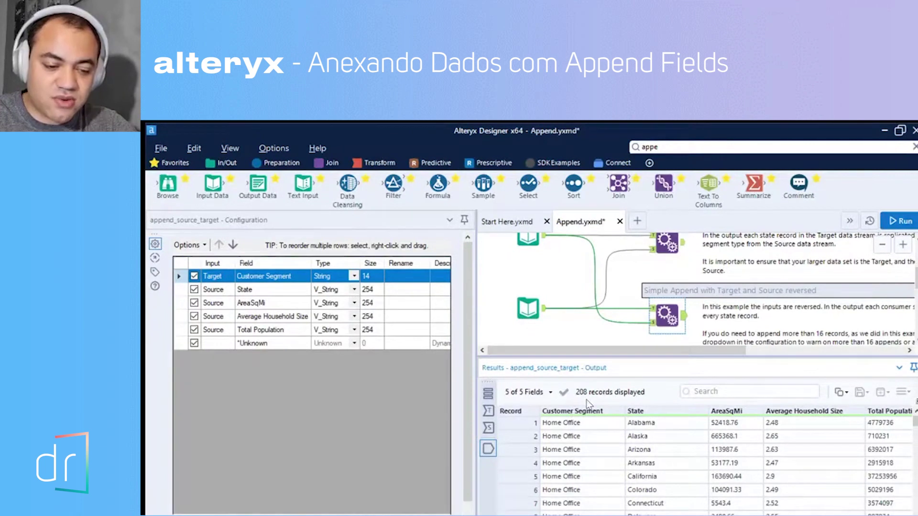
# - Browse the output's Home Office records from Alabama through Puerto Rico to examine how the segment is paired with each state
pyautogui.click(616, 422)
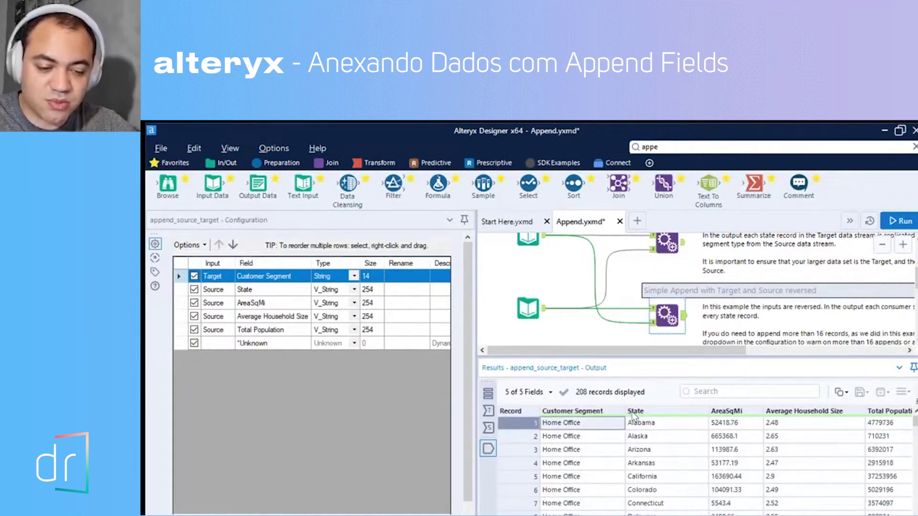
pyautogui.press('Down')
pyautogui.press('Right')
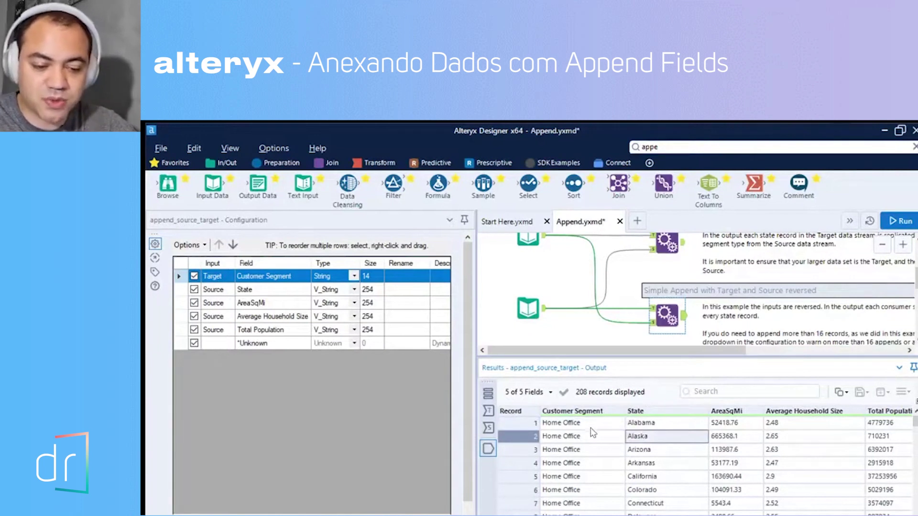
pyautogui.press('Down')
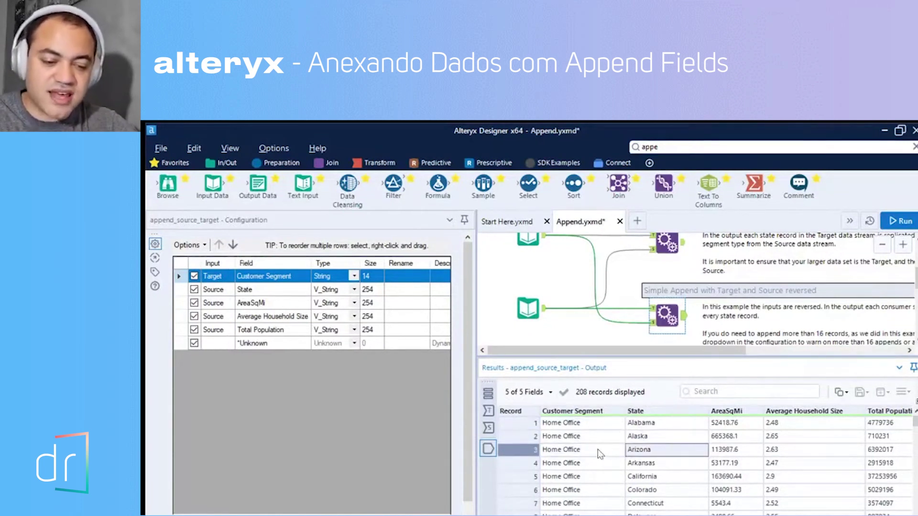
pyautogui.press('Down')
pyautogui.press('Left')
pyautogui.scroll(-9, 637, 441)
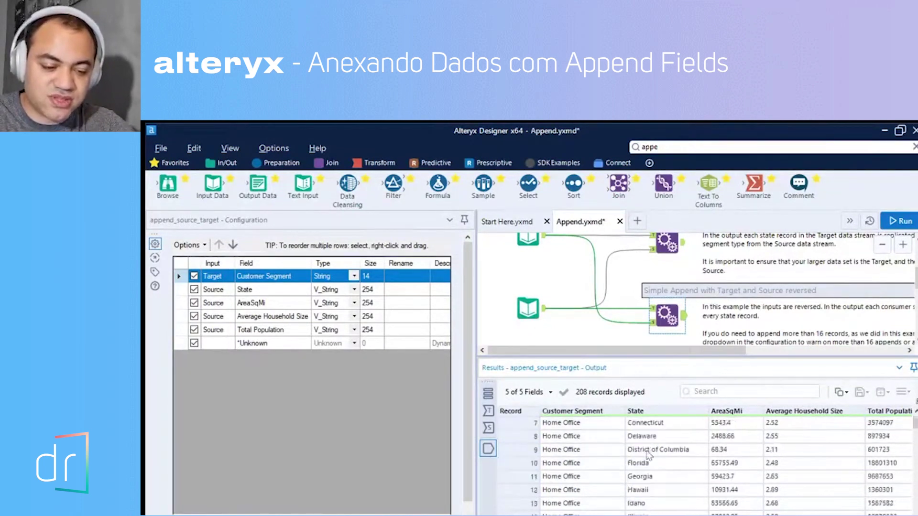
pyautogui.scroll(-7, 646, 451)
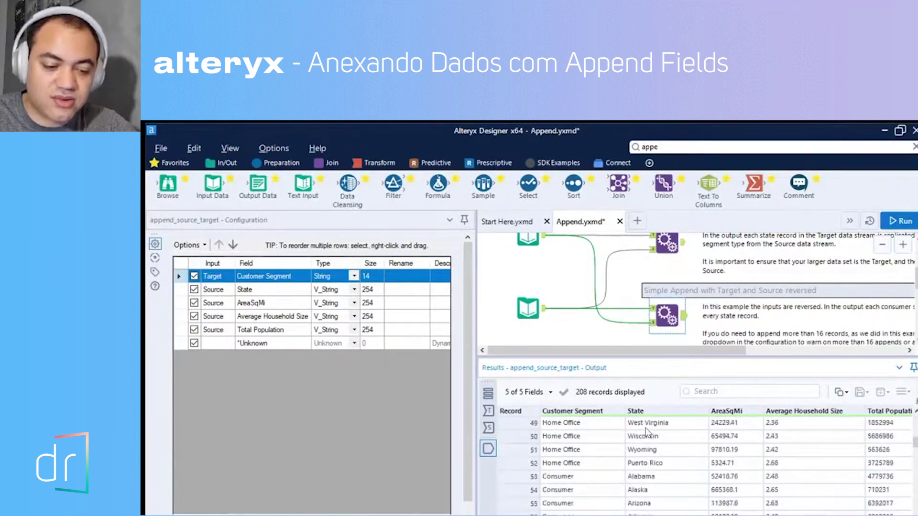
# - Examine the Consumer records in the output to check how that segment is repeated for each state
pyautogui.click(564, 476)
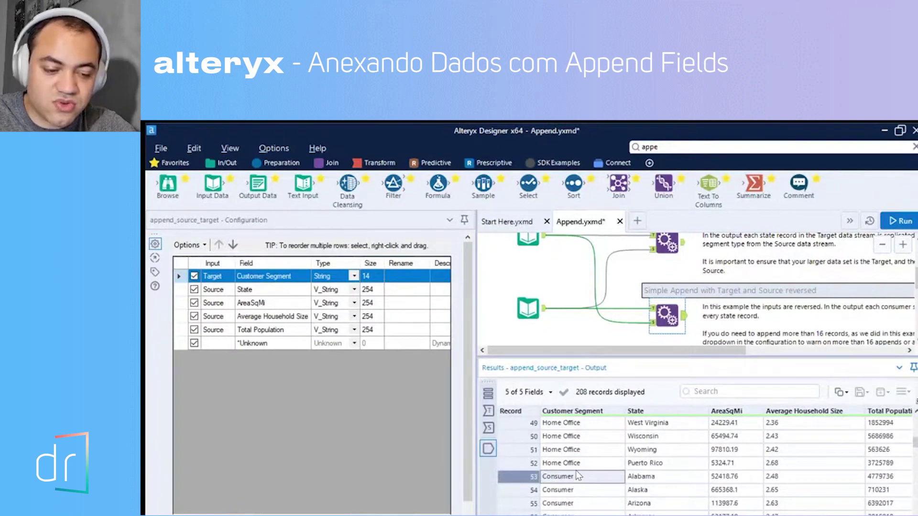
pyautogui.scroll(-1, 577, 475)
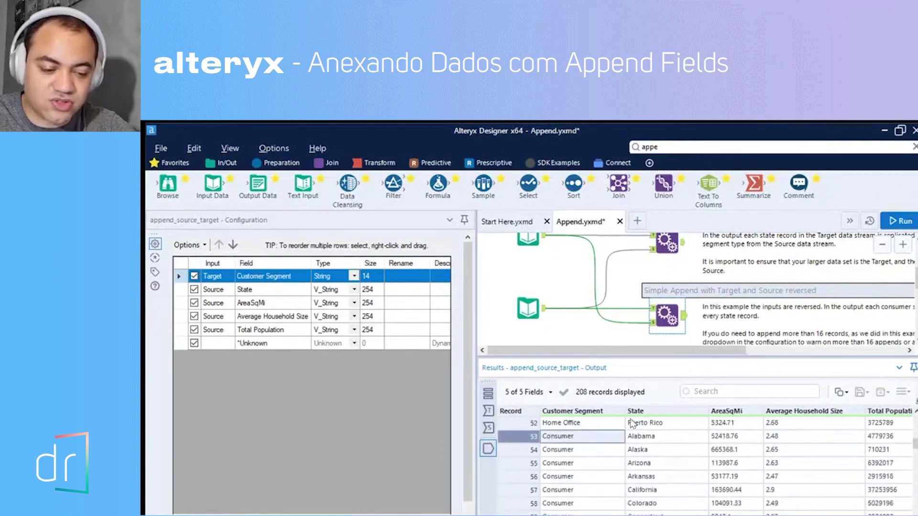
pyautogui.scroll(-8, 636, 420)
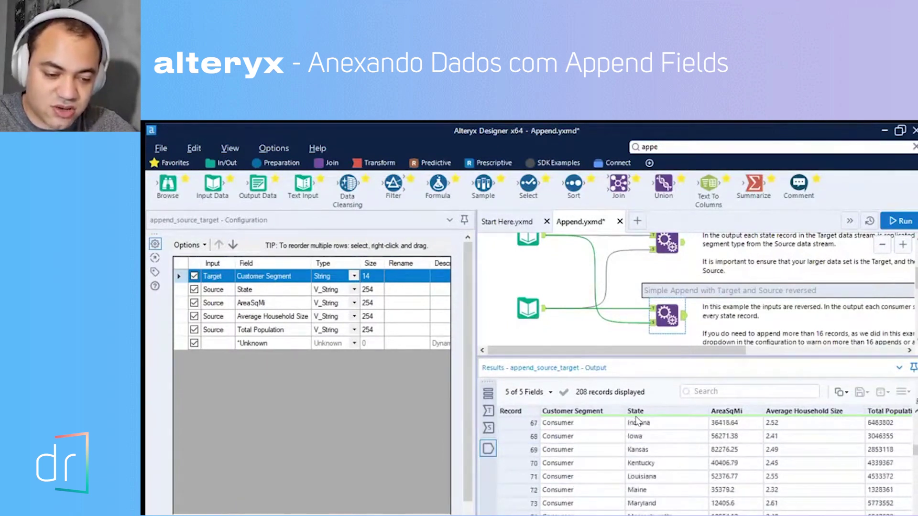
pyautogui.scroll(-3, 636, 420)
pyautogui.click(591, 436)
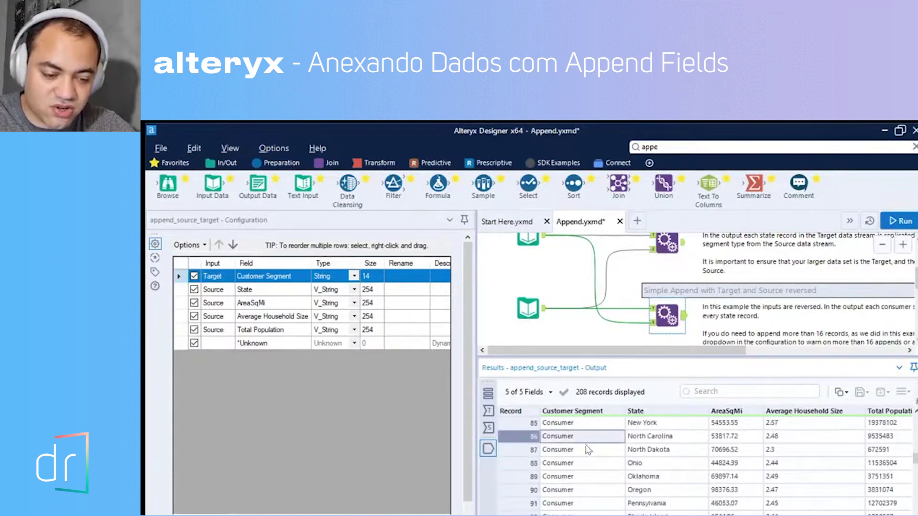
pyautogui.click(605, 465)
# - Browse the output's Small Business and Corporate records, and return to the Home Office records
pyautogui.scroll(-6, 642, 452)
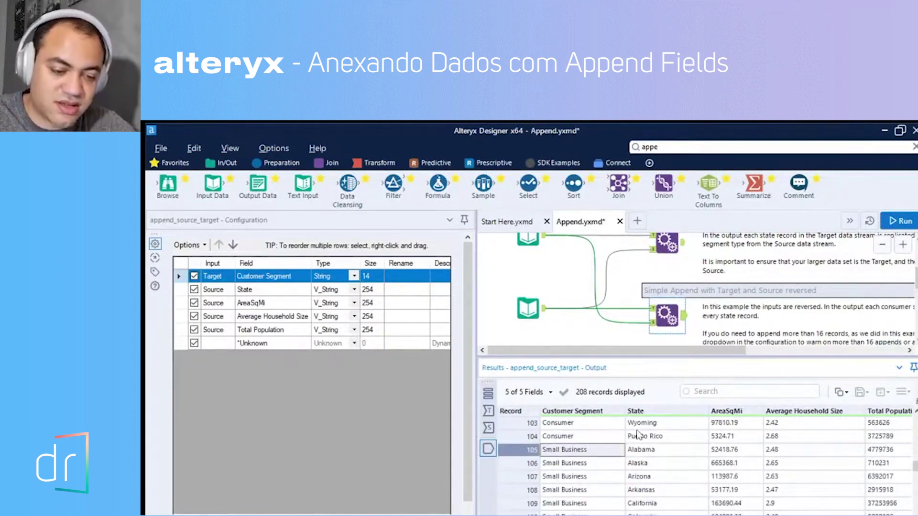
pyautogui.scroll(-5, 637, 434)
pyautogui.scroll(-11, 637, 434)
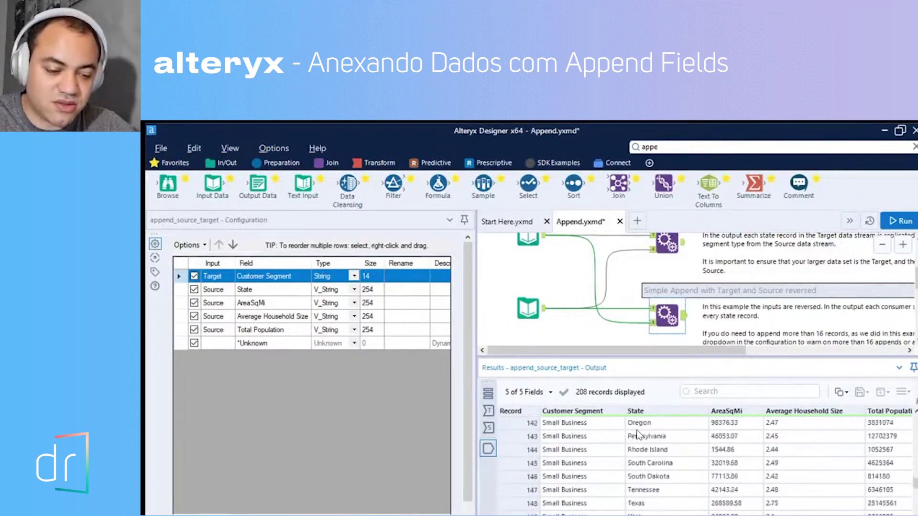
pyautogui.scroll(-4, 637, 434)
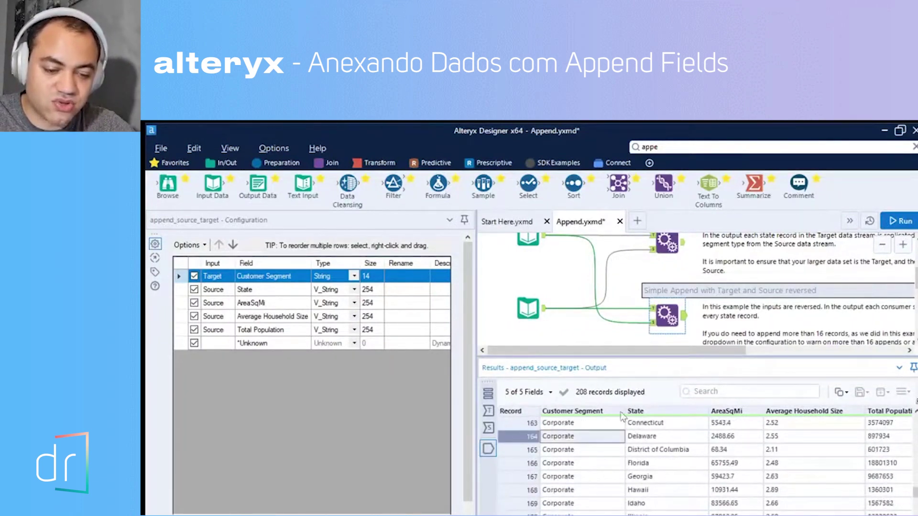
pyautogui.scroll(2, 630, 423)
pyautogui.scroll(-5, 640, 423)
pyautogui.scroll(17, 641, 423)
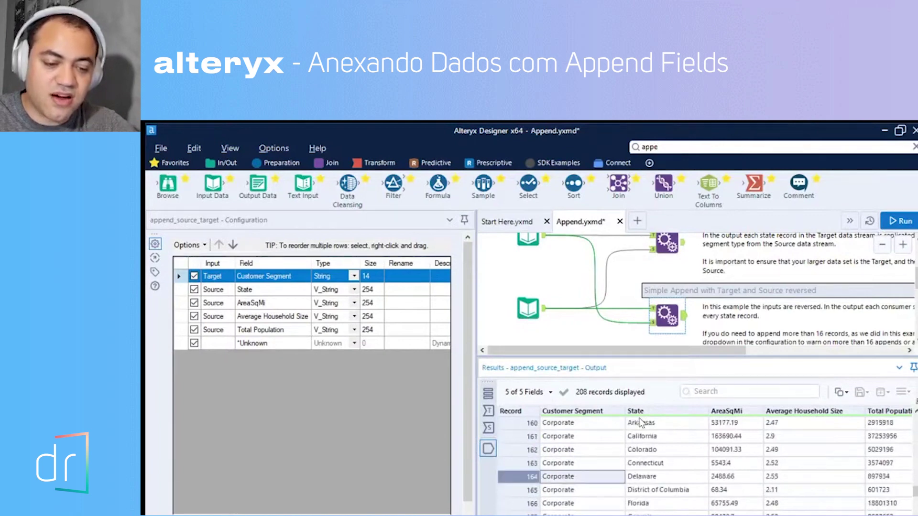
pyautogui.scroll(6, 641, 423)
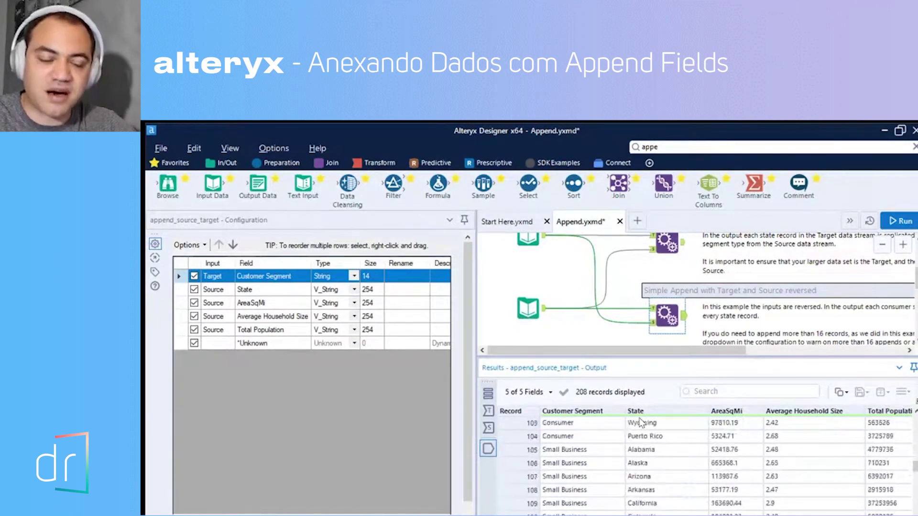
pyautogui.scroll(20, 640, 422)
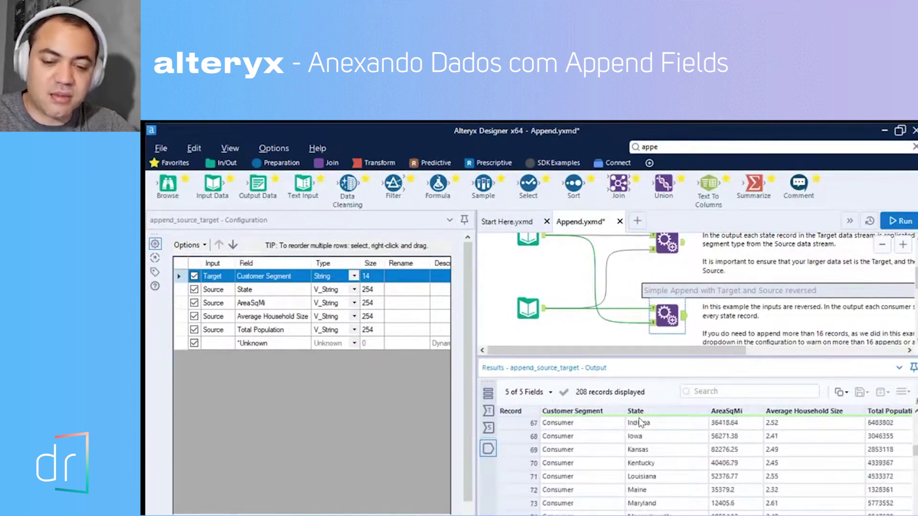
pyautogui.scroll(11, 641, 422)
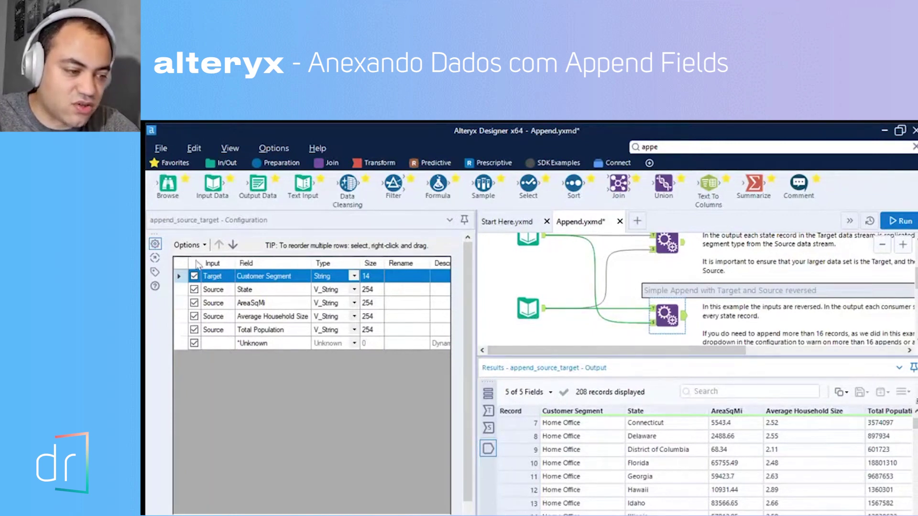
# - Examine which fields come from Target and which from Source in the reversed append tool's field list
pyautogui.moveTo(207, 273); pyautogui.dragTo(206, 275)
pyautogui.press('Up')
pyautogui.press('Up')
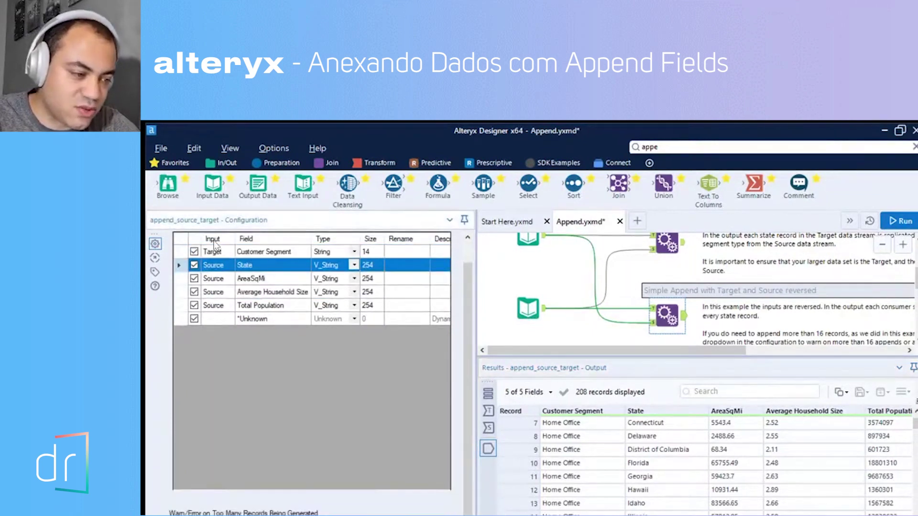
pyautogui.press('Up')
pyautogui.press('Down')
pyautogui.press('Down')
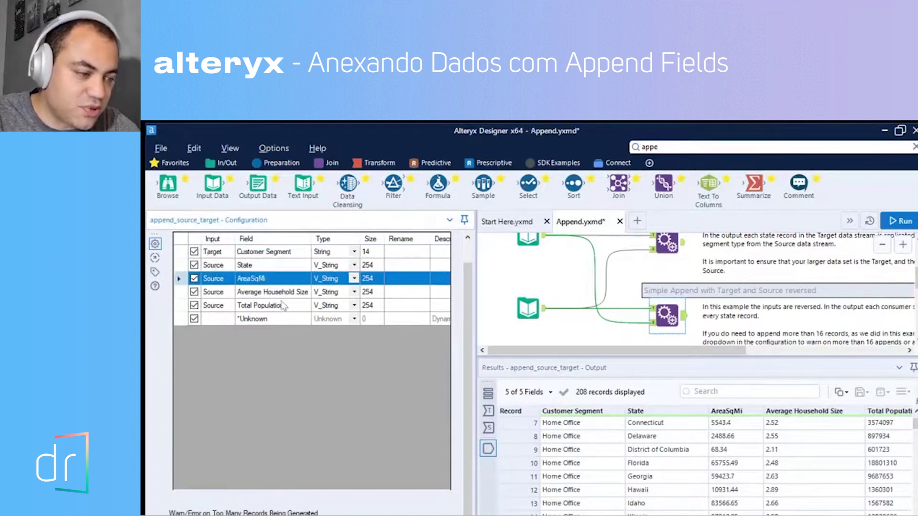
pyautogui.press('Up')
pyautogui.press('Up')
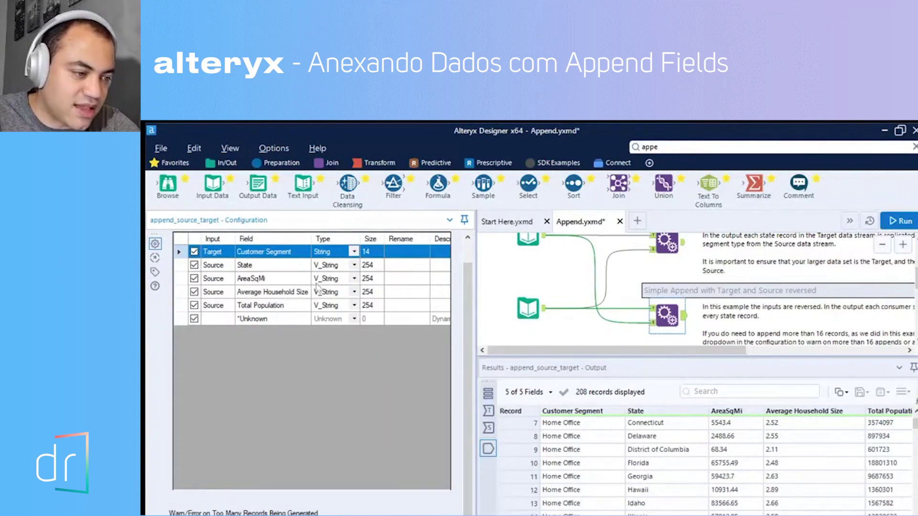
pyautogui.scroll(3, 212, 246)
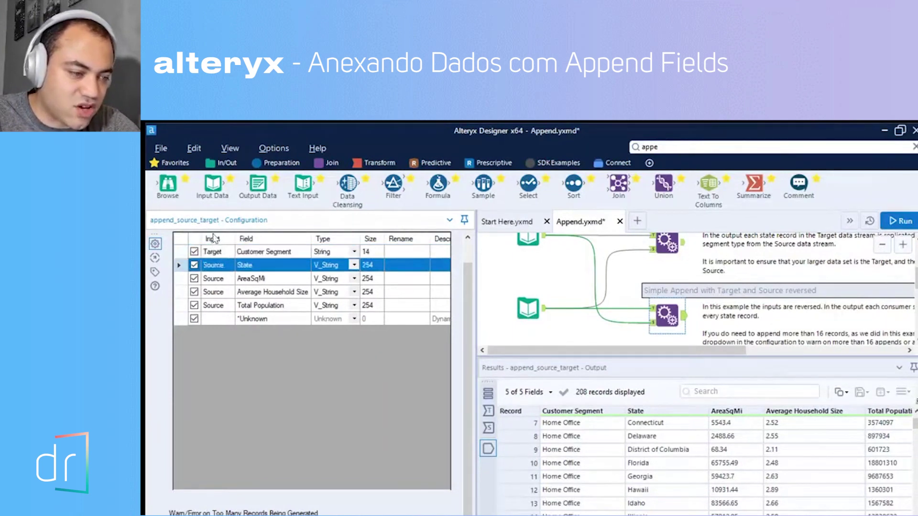
# - Move the State field above Customer Segment in the reversed append tool's field order
pyautogui.click(213, 289)
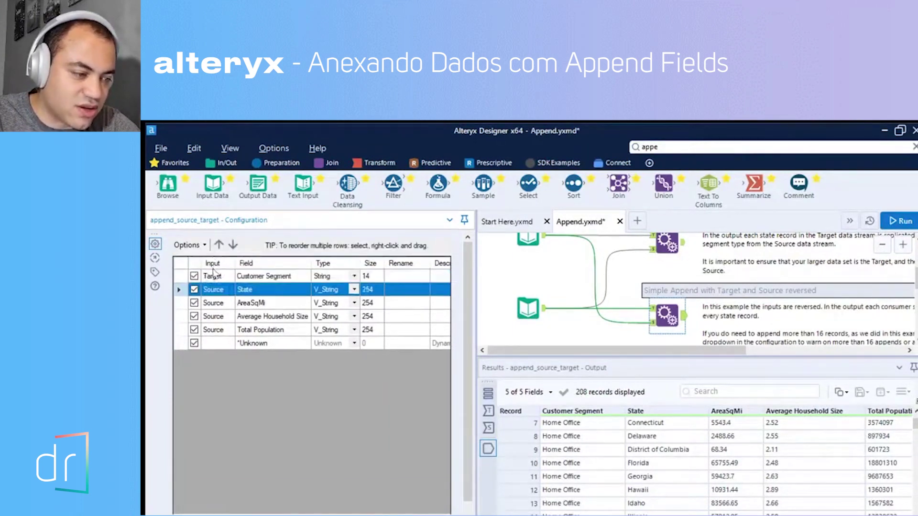
pyautogui.click(213, 276)
pyautogui.press('Down')
pyautogui.press('Down')
pyautogui.press('Up')
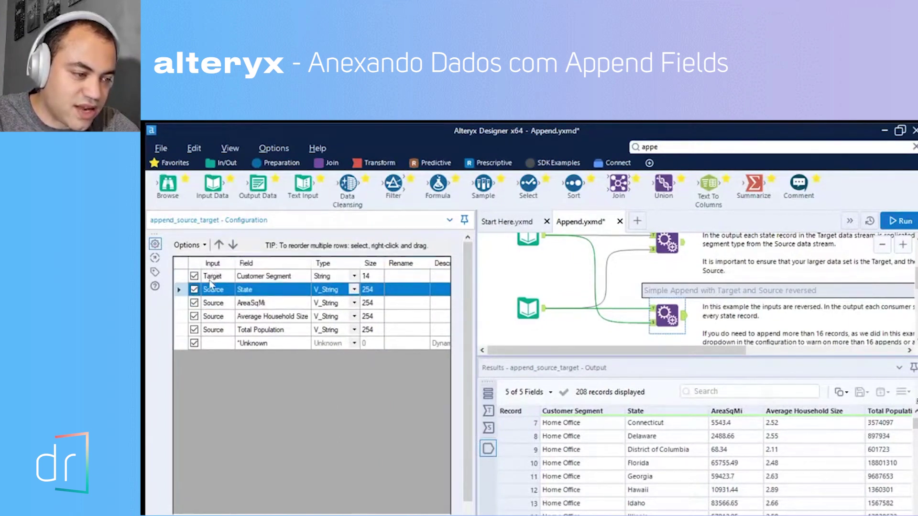
pyautogui.click(218, 244)
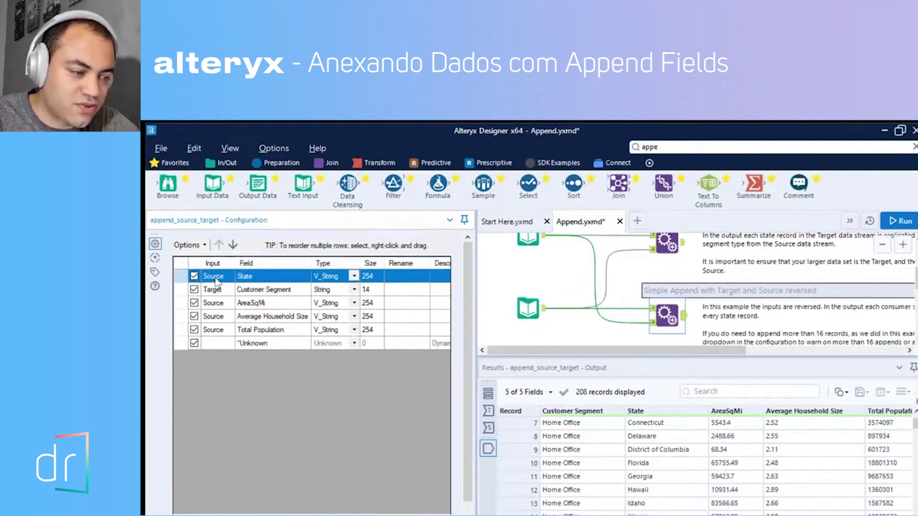
# - Move Customer Segment below Total Population in the field order and exclude the *Unknown field
pyautogui.press('Down')
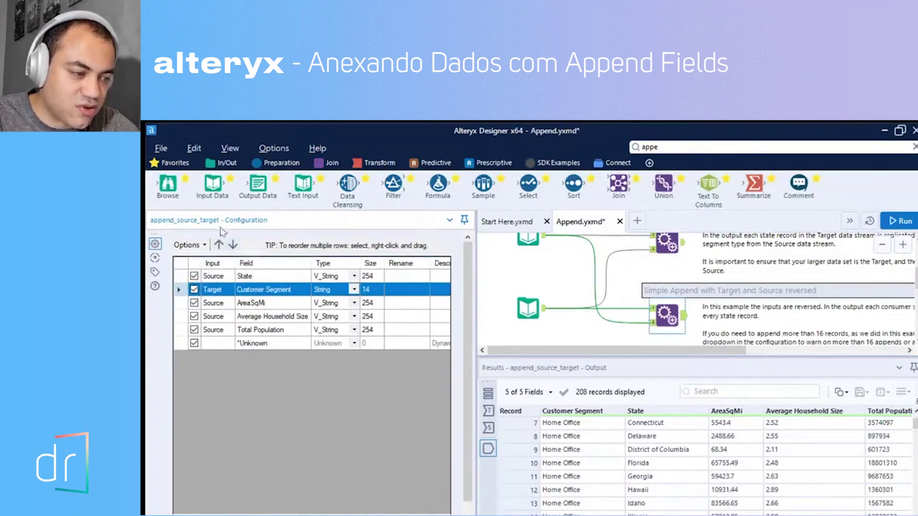
pyautogui.hotkey('ctrl', 'Down')
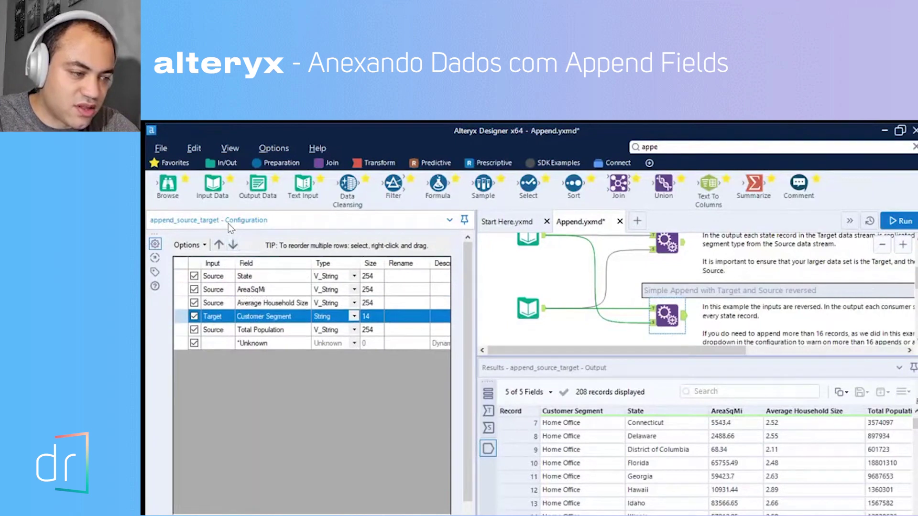
pyautogui.hotkey('ctrl', 'Down')
pyautogui.hotkey('ctrl', 'Down')
pyautogui.hotkey('ctrl', 'Up')
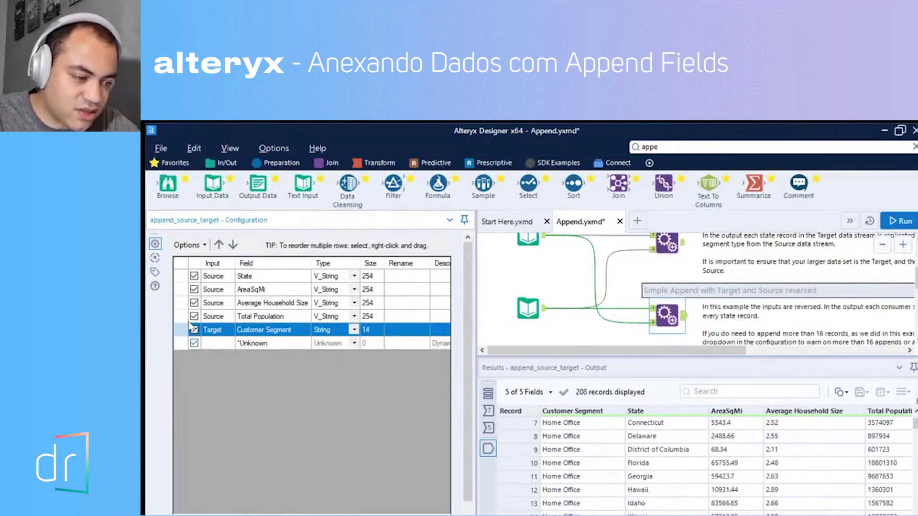
pyautogui.click(194, 341)
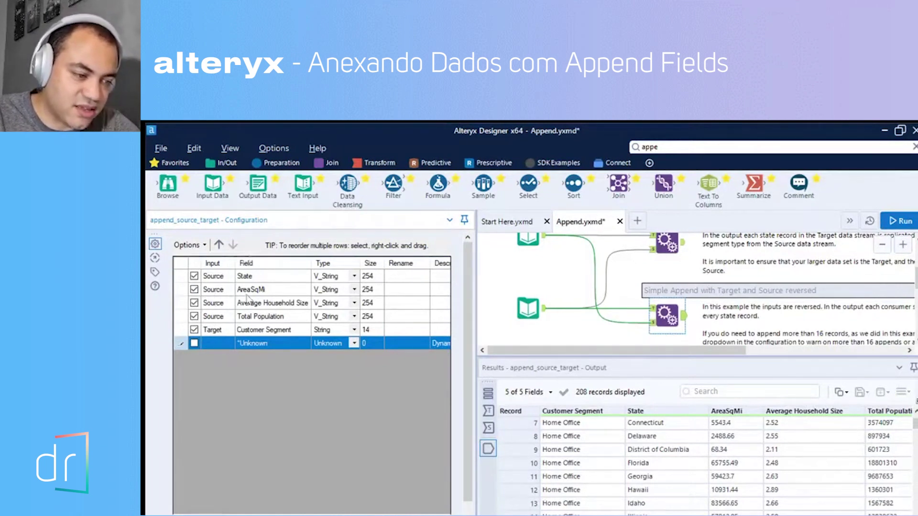
# - Include the *Unknown field again and run the workflow, showing the reversed append tool's output records
pyautogui.click(193, 329)
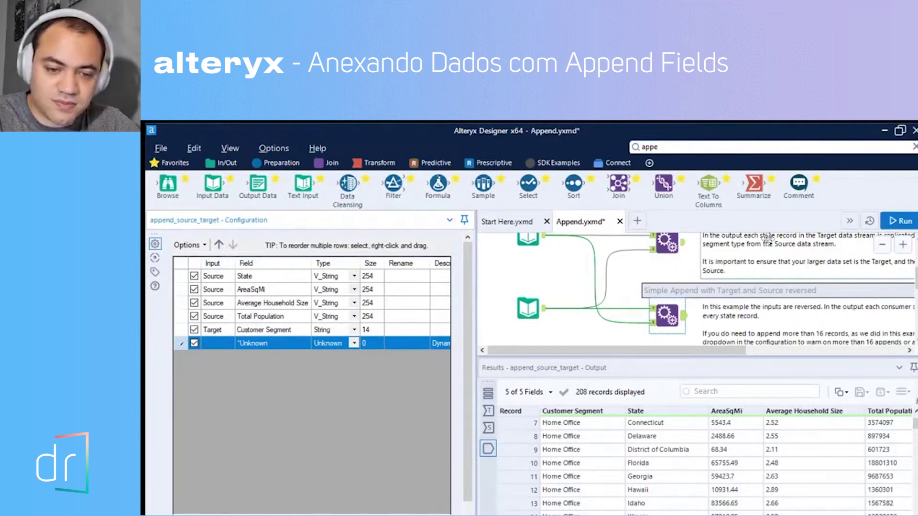
pyautogui.click(899, 221)
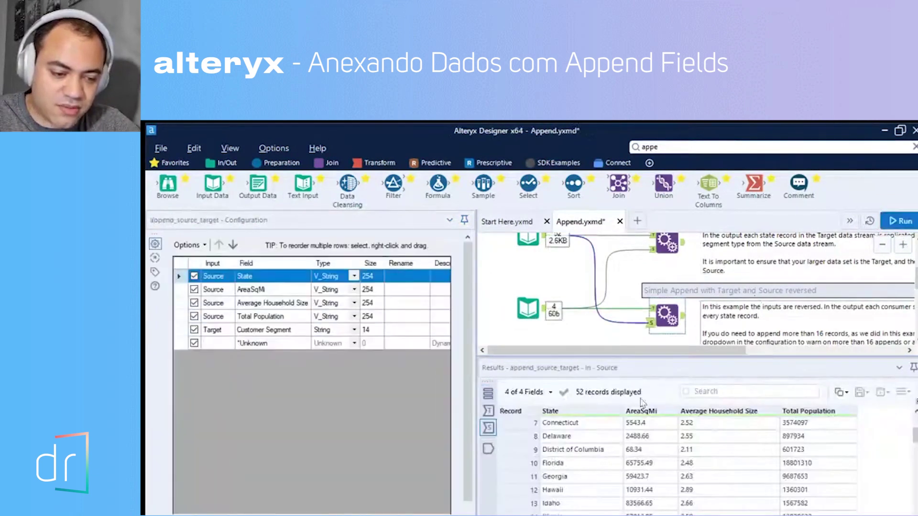
pyautogui.click(488, 448)
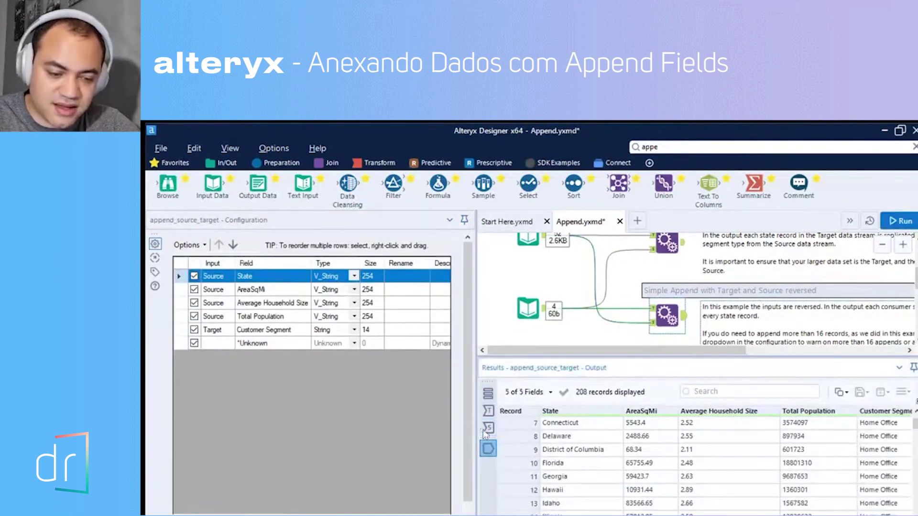
# - Check the output's column order from State to Customer Segment, and browse through the Consumer, Small Business and Corporate records
pyautogui.hscroll(2, 765, 454)
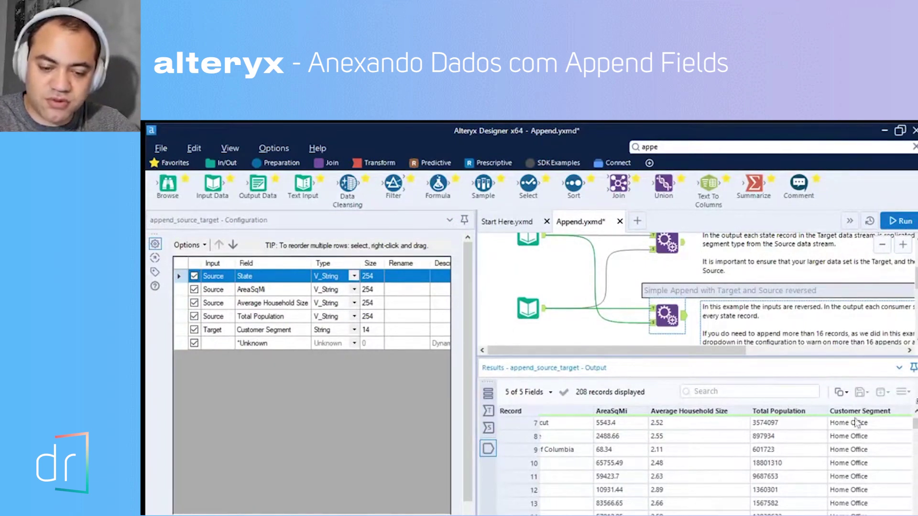
pyautogui.hscroll(-2, 846, 497)
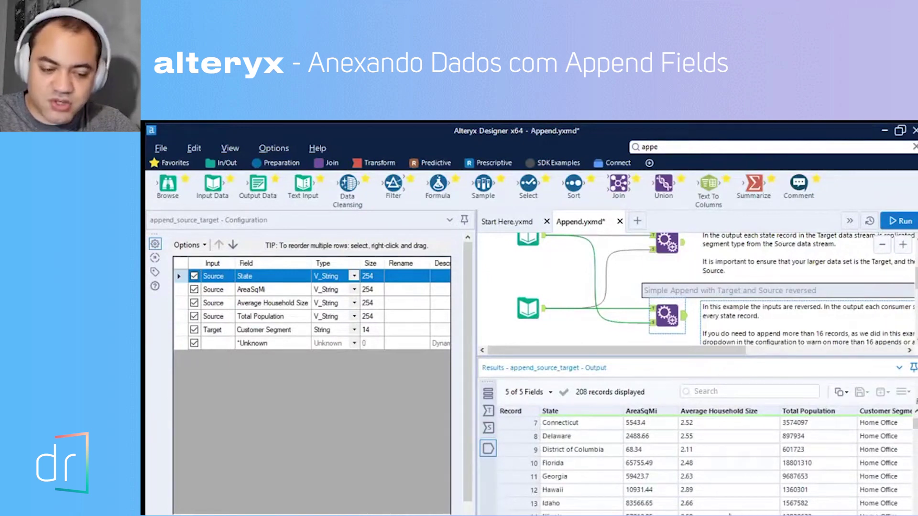
pyautogui.hscroll(2, 858, 494)
pyautogui.hscroll(-2, 860, 494)
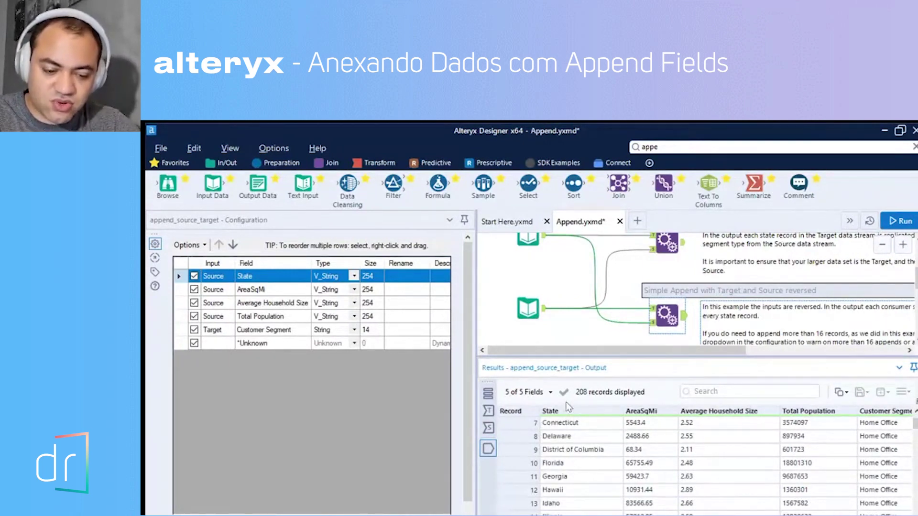
pyautogui.hscroll(1, 693, 509)
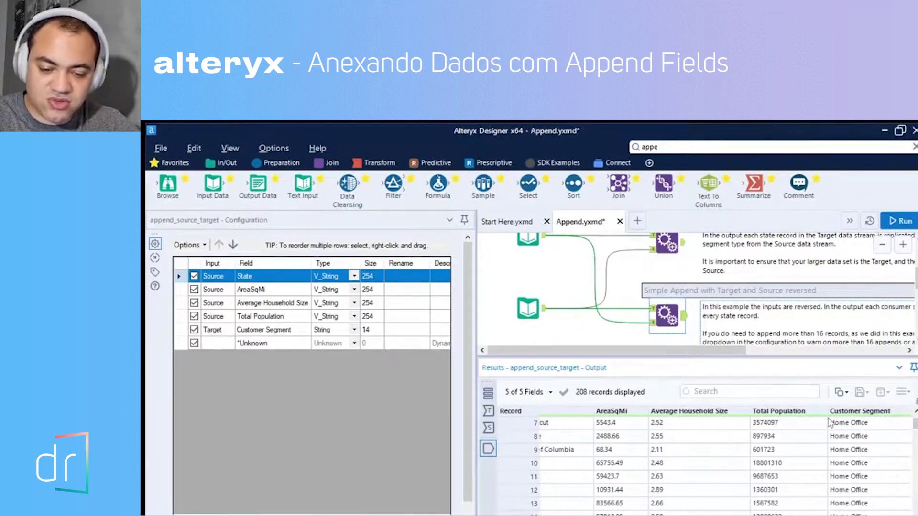
pyautogui.scroll(-15, 829, 422)
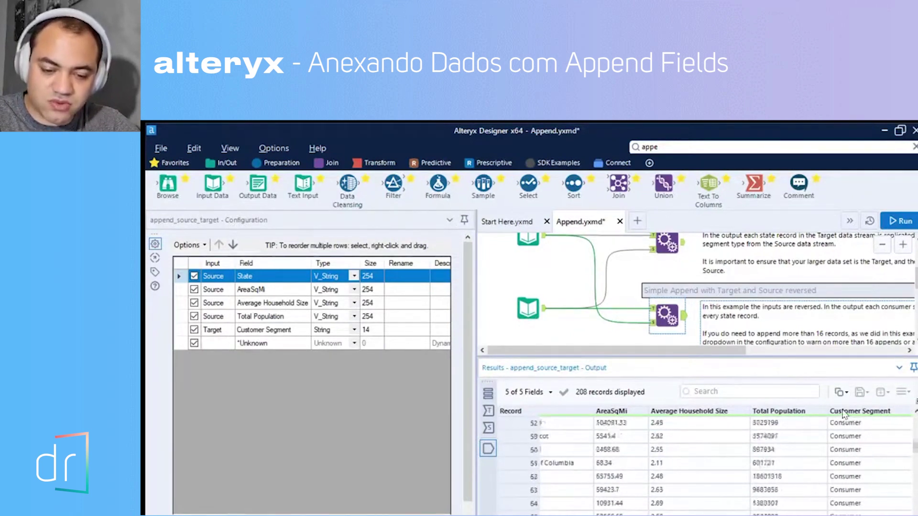
pyautogui.scroll(-16, 843, 415)
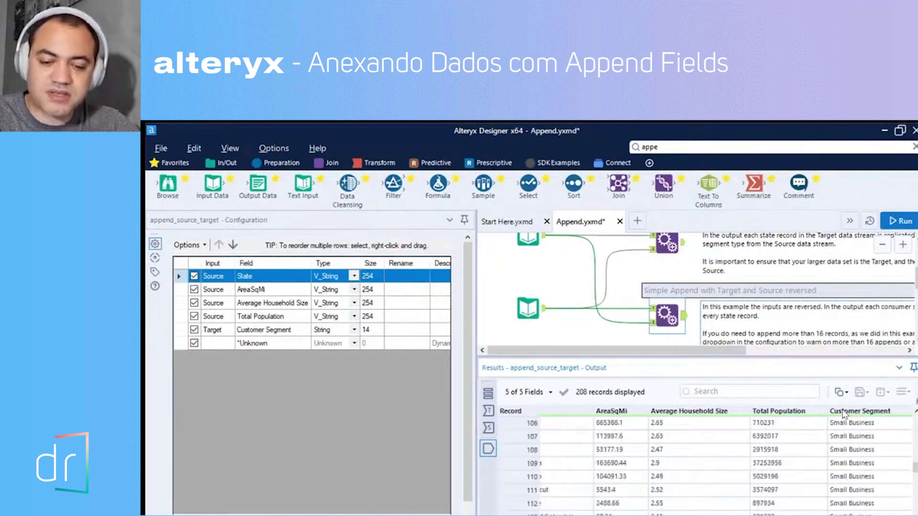
pyautogui.scroll(-20, 843, 415)
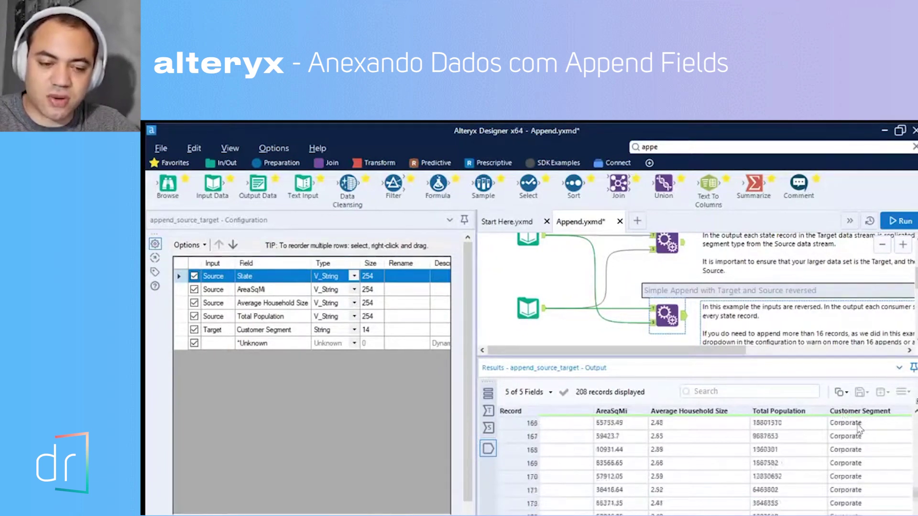